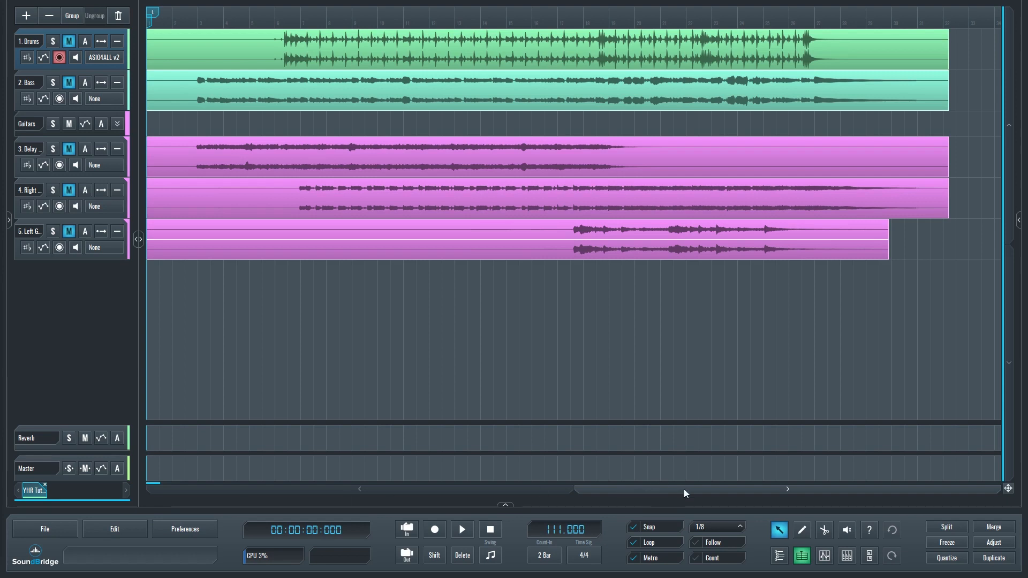
Show the browser and the effect rack for the Right Guitar track, and list the built-in FX plug-ins
{"action": "left_click", "coordinate": [780, 557]}
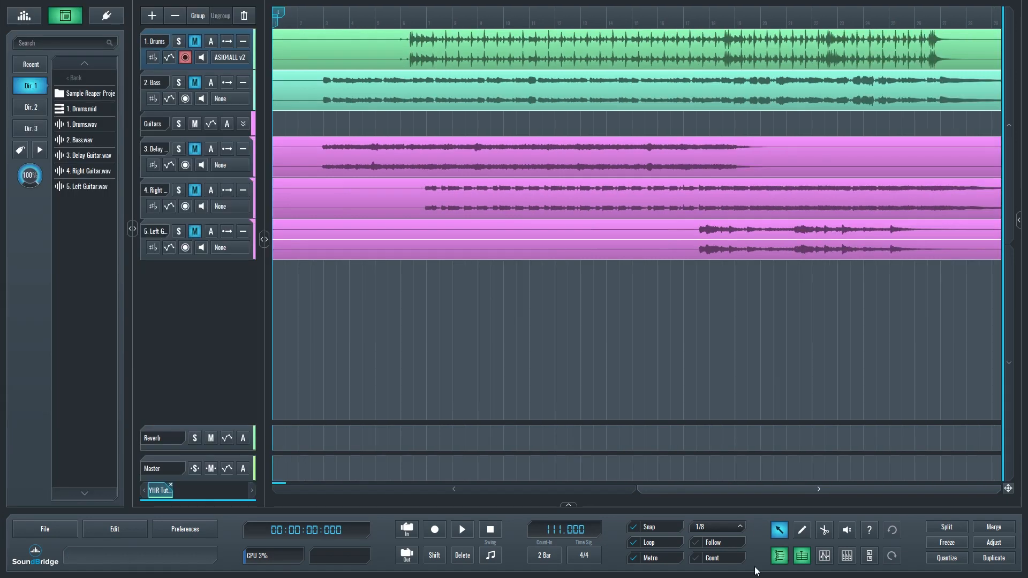
{"action": "left_click", "coordinate": [169, 184]}
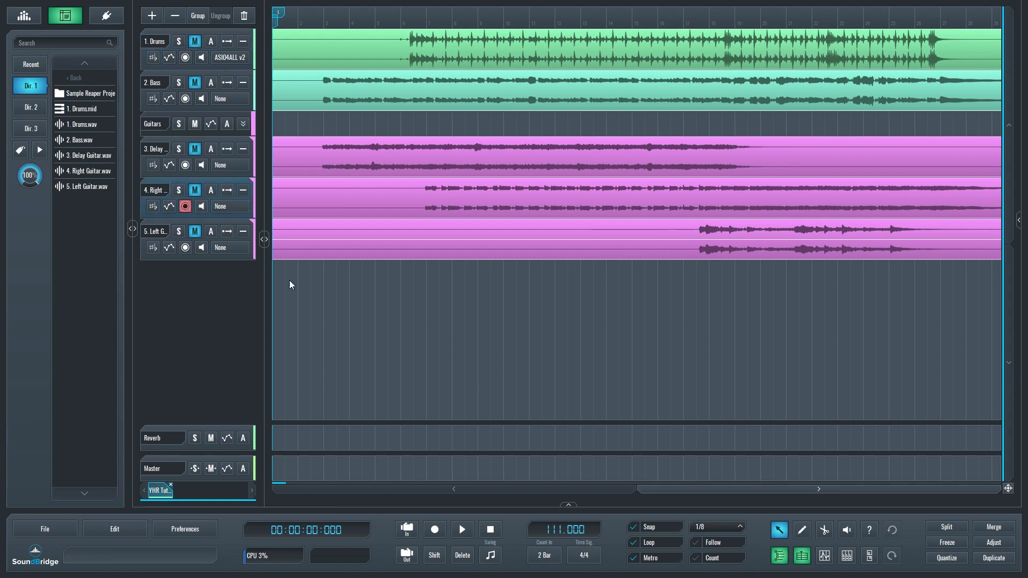
{"action": "left_click", "coordinate": [869, 557]}
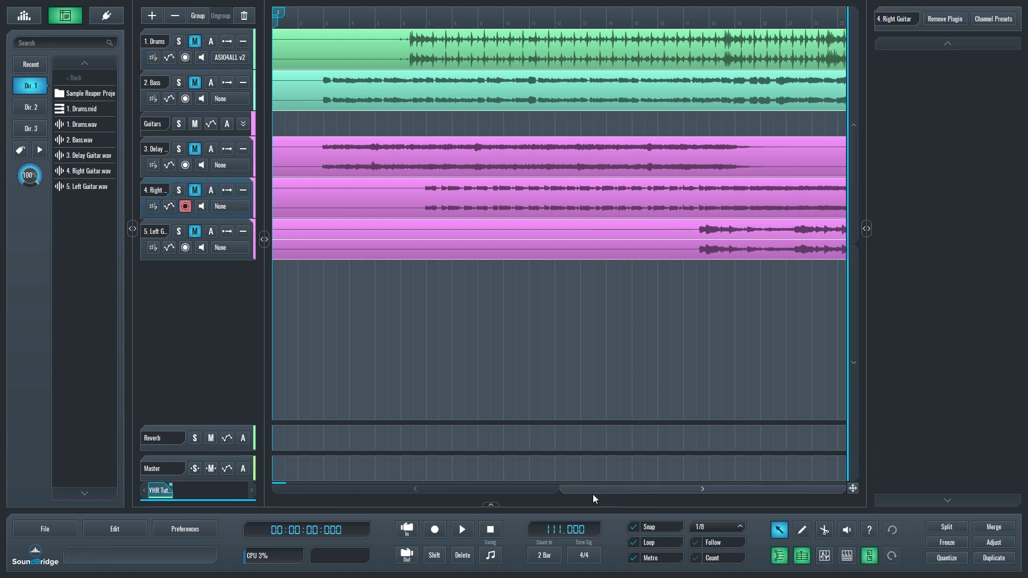
{"action": "left_click", "coordinate": [107, 16]}
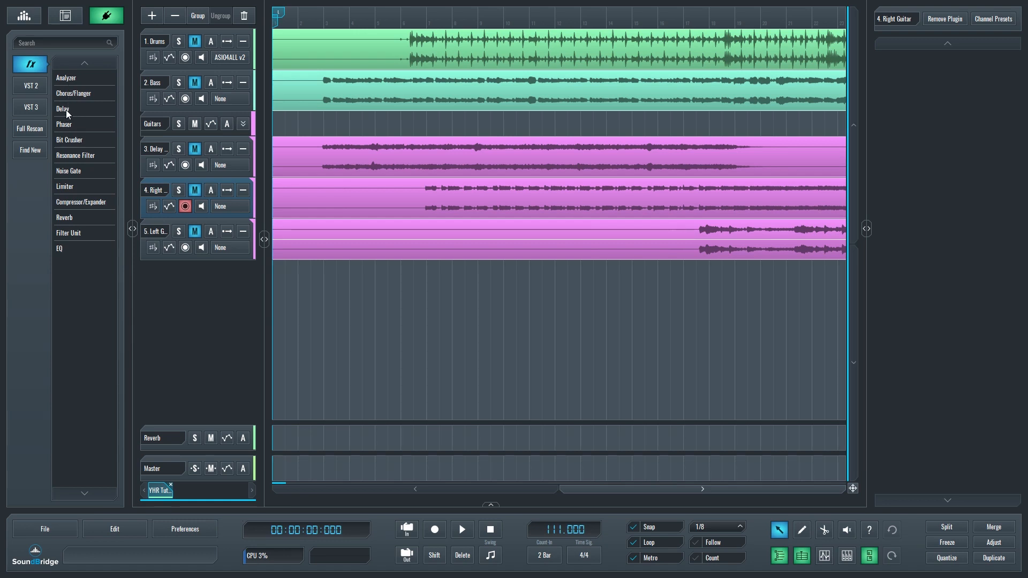
Add the Delay effect to the Right Guitar track, remove it, and add it again
{"action": "left_click_drag", "start_coordinate": [918, 72], "coordinate": [918, 72]}
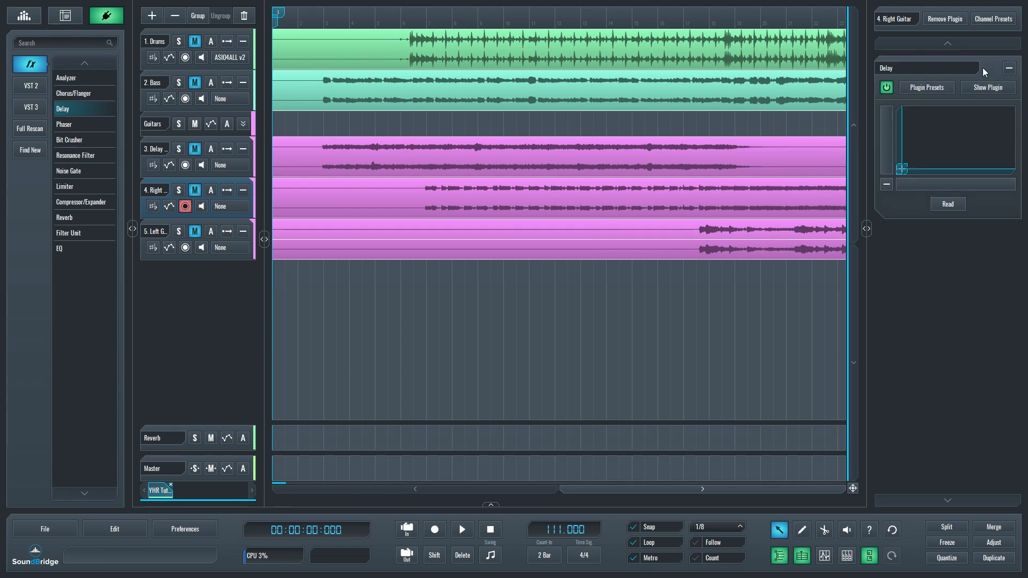
{"action": "left_click", "coordinate": [949, 19]}
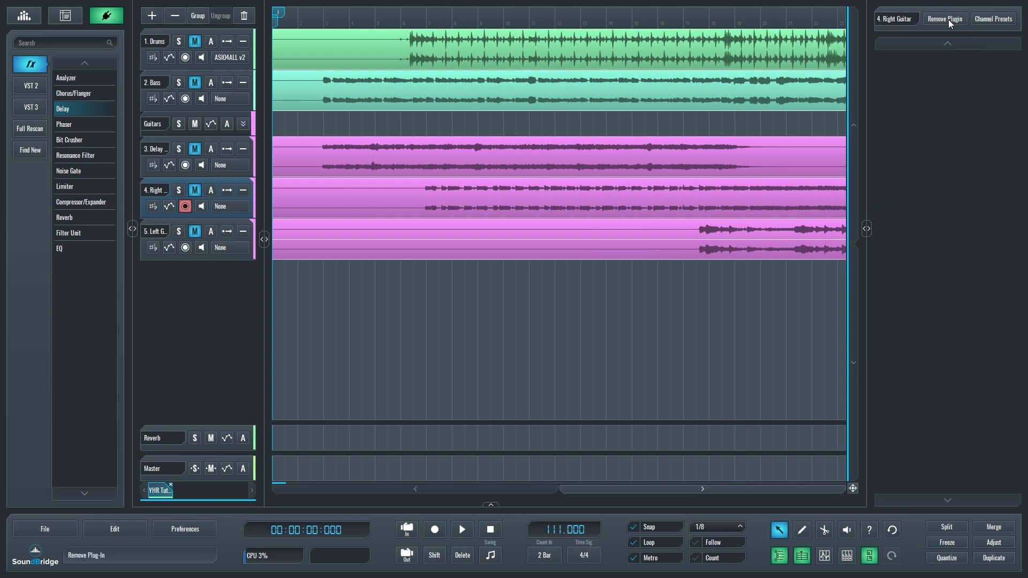
{"action": "left_click_drag", "start_coordinate": [72, 112], "coordinate": [916, 97]}
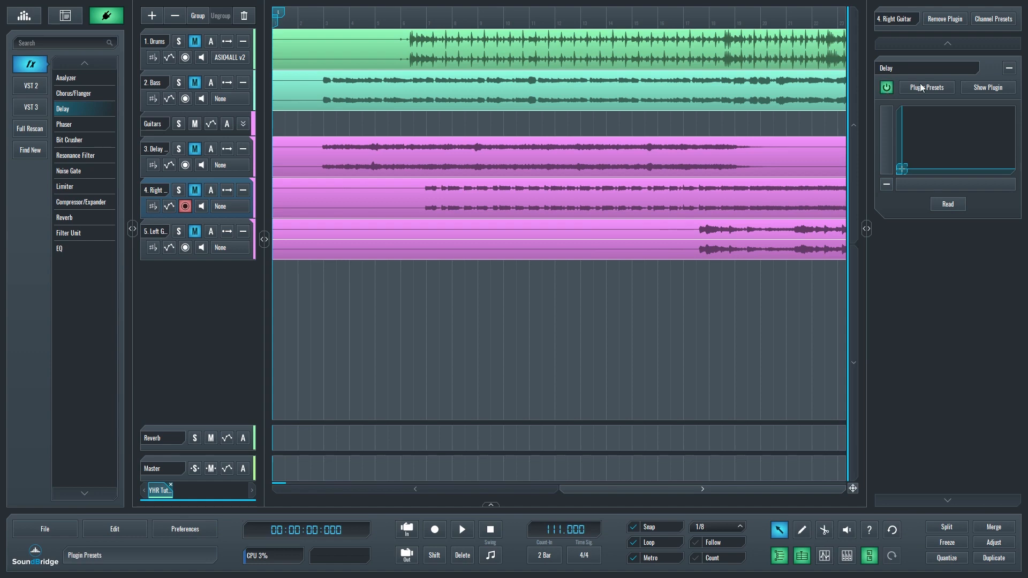
{"action": "left_click", "coordinate": [1011, 70]}
{"action": "left_click", "coordinate": [1011, 70]}
Load the Delay preset "Add Some Space 1/8" from the General category and show the plug-in's controls
{"action": "left_click", "coordinate": [942, 89]}
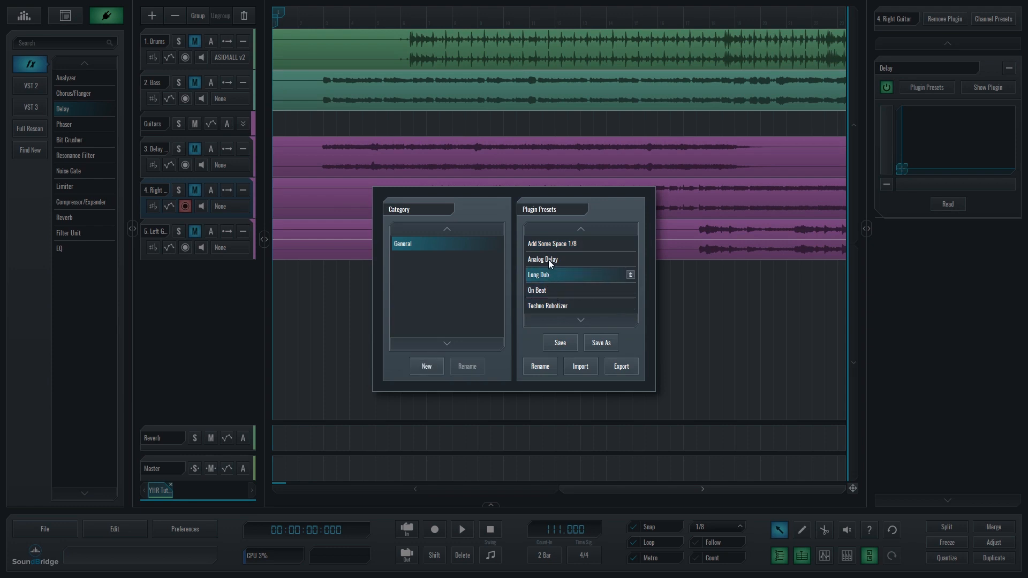
{"action": "left_click", "coordinate": [550, 244]}
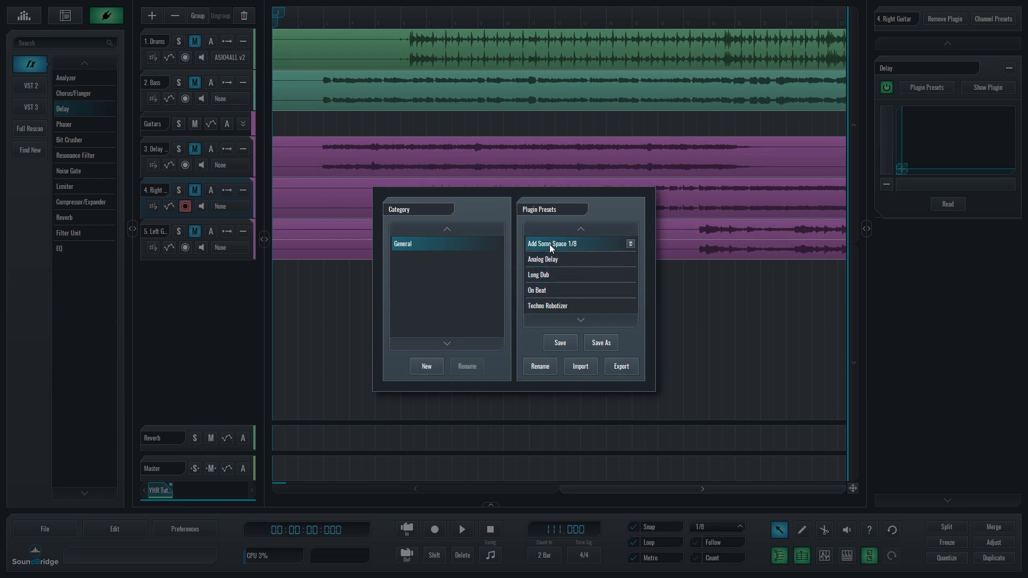
{"action": "left_click", "coordinate": [631, 172]}
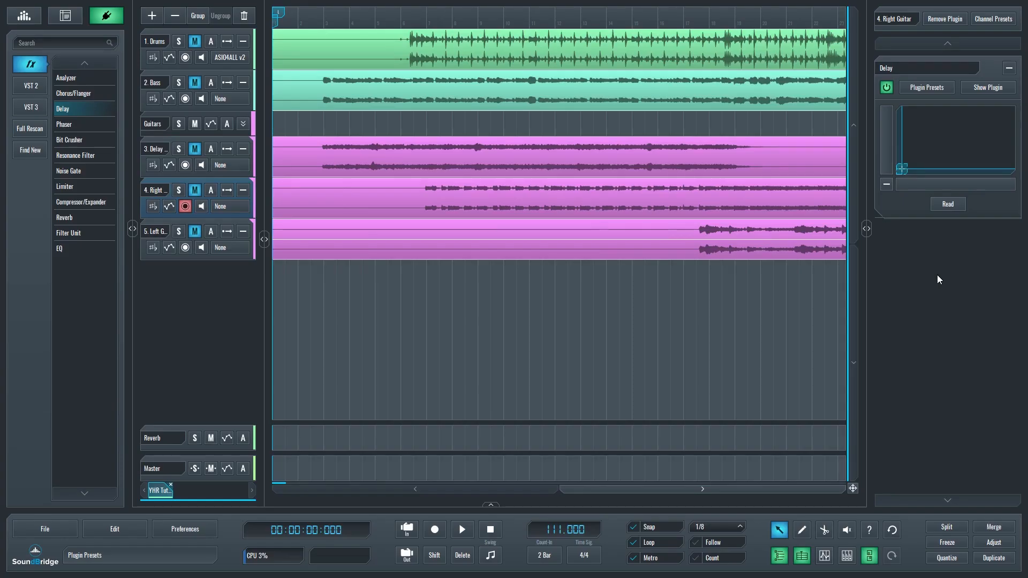
{"action": "left_click", "coordinate": [1002, 91]}
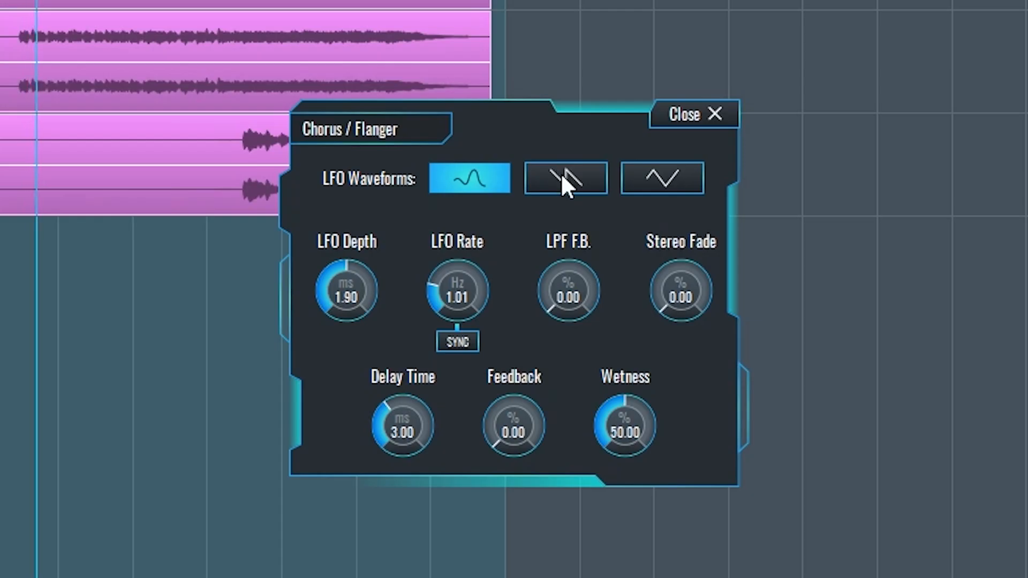
Try the sawtooth and choose the triangle LFO waveform in the Chorus/Flanger, with LFO depth 2.63 ms and LFO rate 1.60 Hz
{"action": "left_click", "coordinate": [564, 181]}
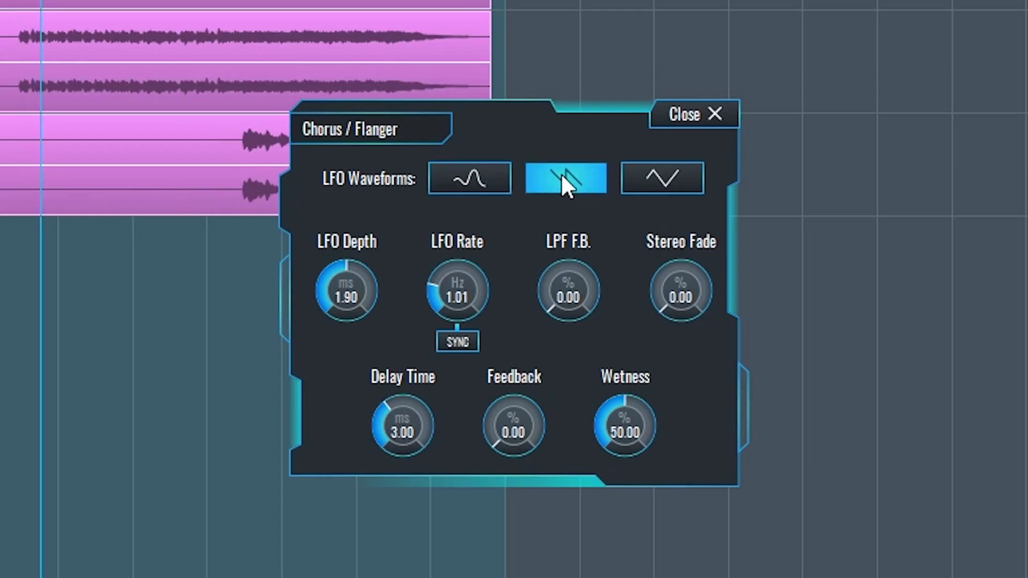
{"action": "left_click", "coordinate": [664, 185]}
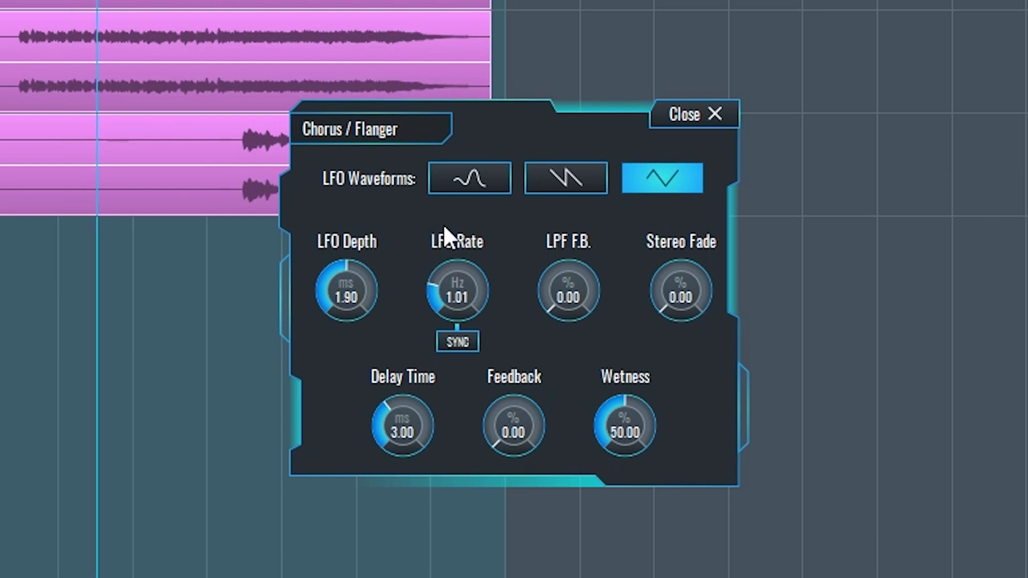
{"action": "left_click_drag", "start_coordinate": [327, 265], "coordinate": [330, 290]}
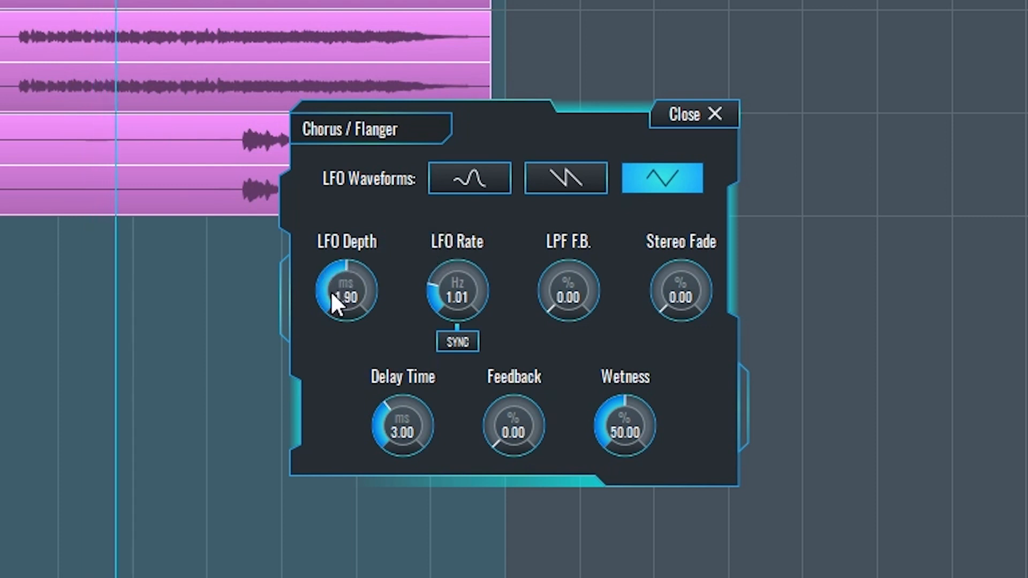
{"action": "left_click_drag", "start_coordinate": [330, 354], "coordinate": [358, 257]}
{"action": "left_click_drag", "start_coordinate": [433, 289], "coordinate": [438, 268]}
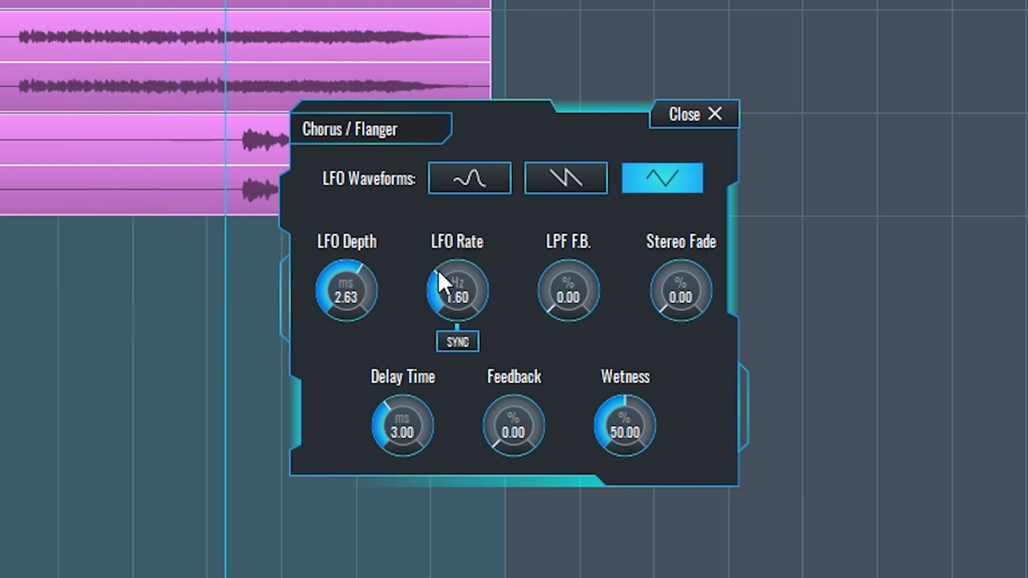
Set the Chorus/Flanger's LPF F.B. to about 63%, feedback to 41.00% and stereo fade to 18.50%
{"action": "left_click_drag", "start_coordinate": [540, 292], "coordinate": [570, 171]}
{"action": "left_click_drag", "start_coordinate": [559, 260], "coordinate": [568, 216]}
{"action": "left_click_drag", "start_coordinate": [486, 420], "coordinate": [497, 398]}
{"action": "left_click_drag", "start_coordinate": [485, 442], "coordinate": [489, 431]}
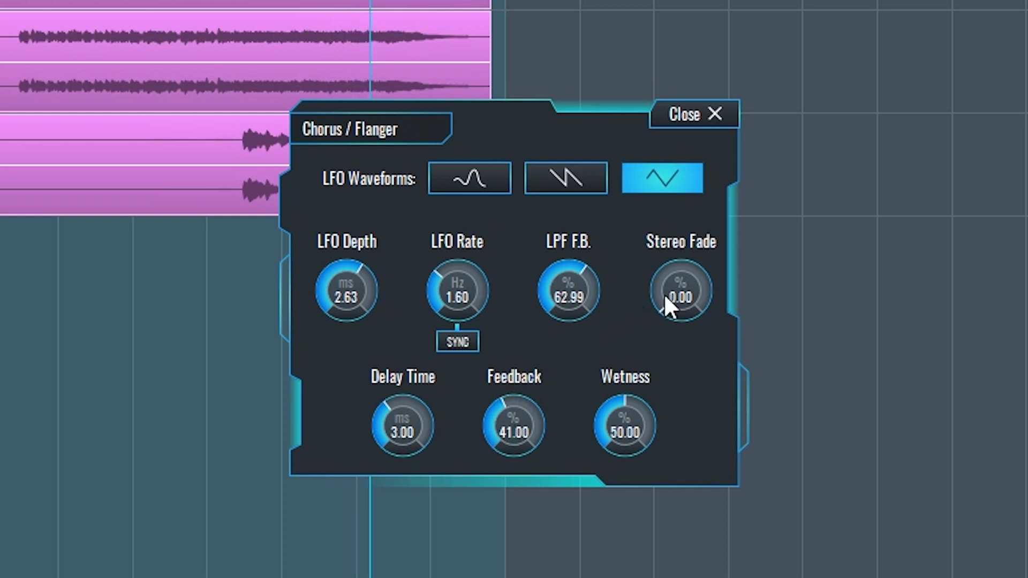
{"action": "left_click_drag", "start_coordinate": [666, 304], "coordinate": [664, 259]}
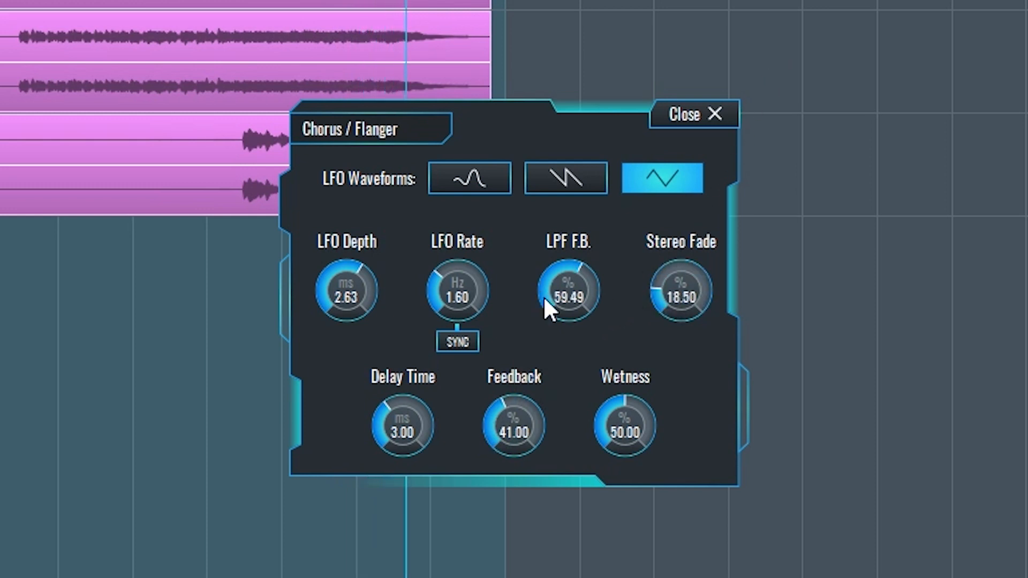
Reduce the Chorus/Flanger's LPF F.B. to 28.50%, feedback to 25.50%, LFO rate to 0.90 Hz and LFO depth to 1.52 ms
{"action": "left_click_drag", "start_coordinate": [544, 296], "coordinate": [510, 374]}
{"action": "left_click_drag", "start_coordinate": [483, 419], "coordinate": [484, 456]}
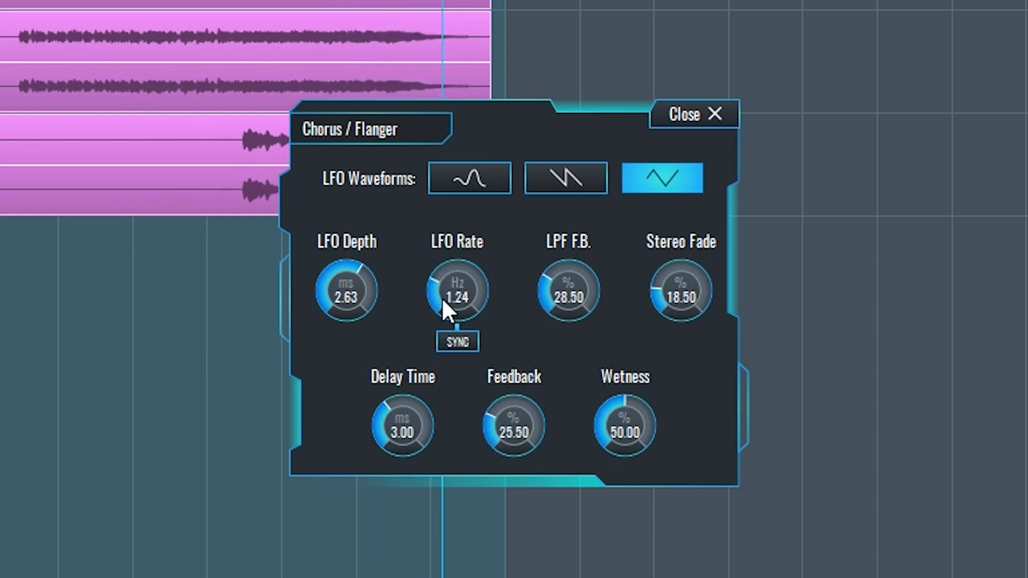
{"action": "left_click_drag", "start_coordinate": [441, 298], "coordinate": [442, 313]}
{"action": "left_click_drag", "start_coordinate": [326, 262], "coordinate": [314, 307]}
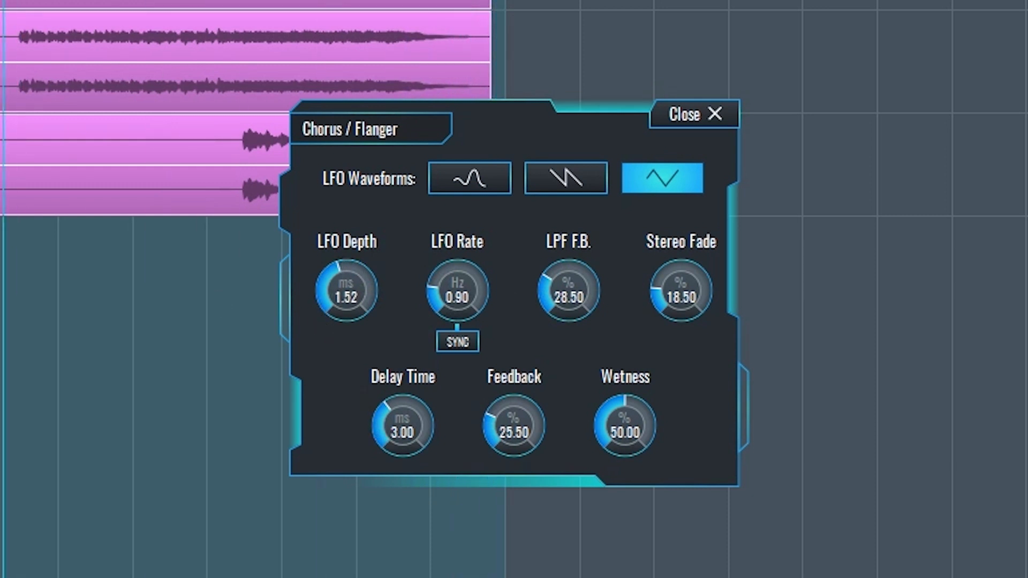
Set the Chorus/Flanger's delay time to 4.21 ms and try out its wetness control
{"action": "mouse_move", "coordinate": [379, 420]}
{"action": "left_mouse_down"}
{"action": "mouse_move", "coordinate": [386, 474]}
{"action": "mouse_move", "coordinate": [384, 362]}
{"action": "mouse_move", "coordinate": [403, 320]}
{"action": "mouse_move", "coordinate": [371, 410]}
{"action": "left_mouse_up"}
{"action": "left_click_drag", "start_coordinate": [615, 434], "coordinate": [579, 409]}
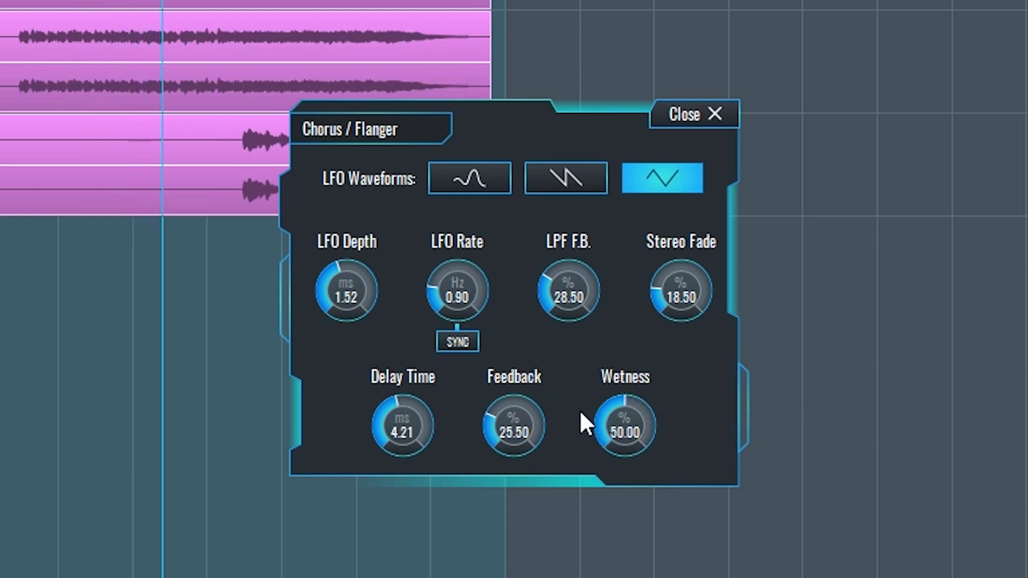
Try tempo-synced LFO rates, return the Chorus/Flanger to an unsynced rate of 1.27 Hz, and select the sine LFO waveform
{"action": "left_click", "coordinate": [468, 345]}
{"action": "left_click_drag", "start_coordinate": [449, 316], "coordinate": [433, 248]}
{"action": "left_click", "coordinate": [450, 344]}
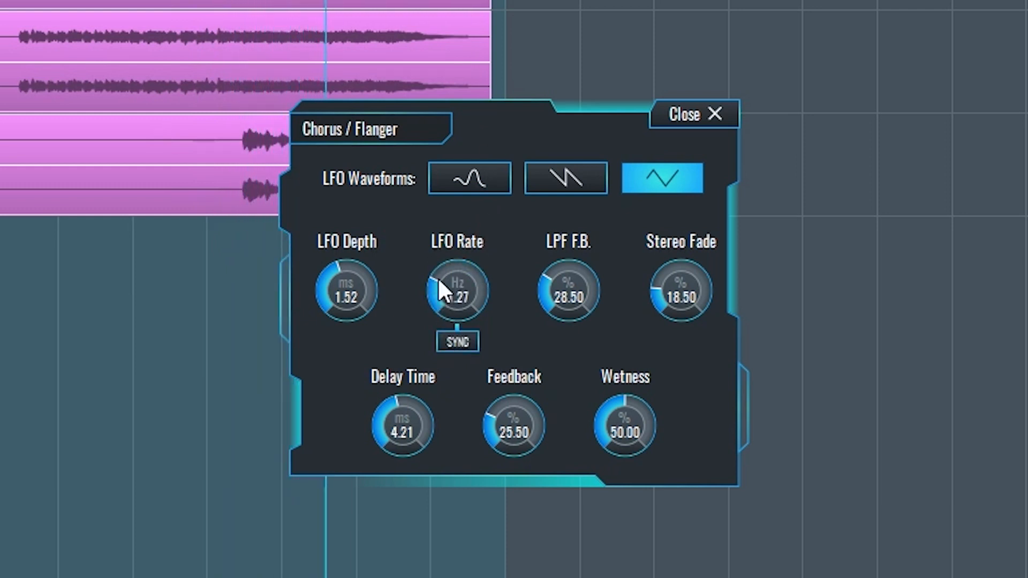
{"action": "left_click", "coordinate": [461, 180]}
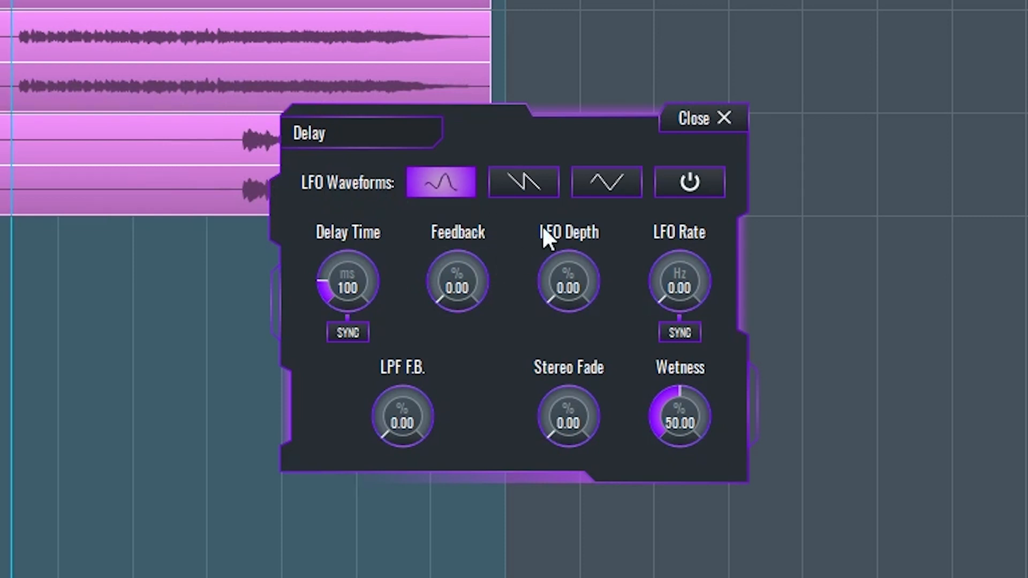
Try the Delay's sawtooth and triangle LFO waveforms and return to the sine waveform
{"action": "left_click", "coordinate": [531, 171]}
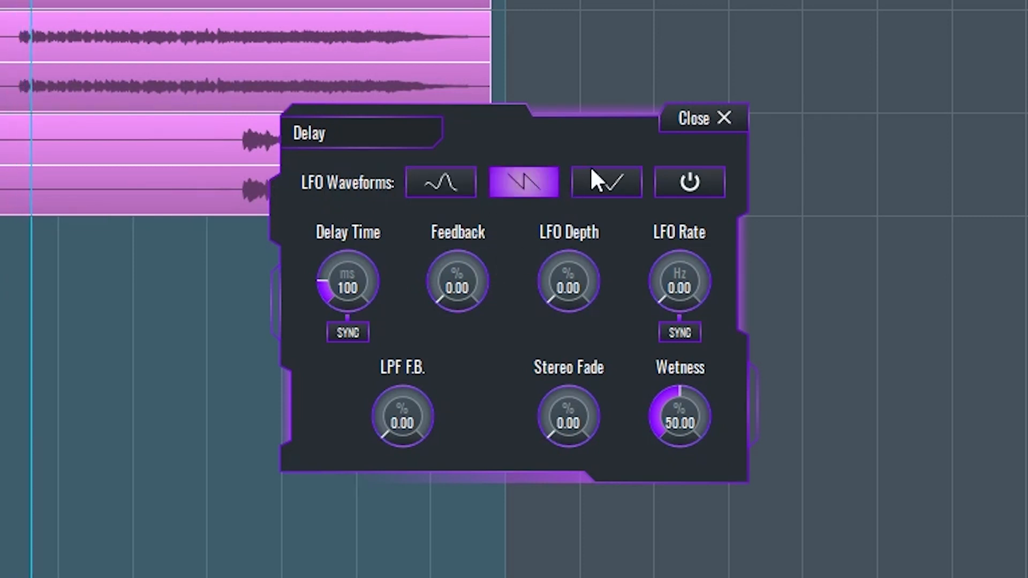
{"action": "left_click", "coordinate": [600, 185]}
{"action": "left_click", "coordinate": [467, 190]}
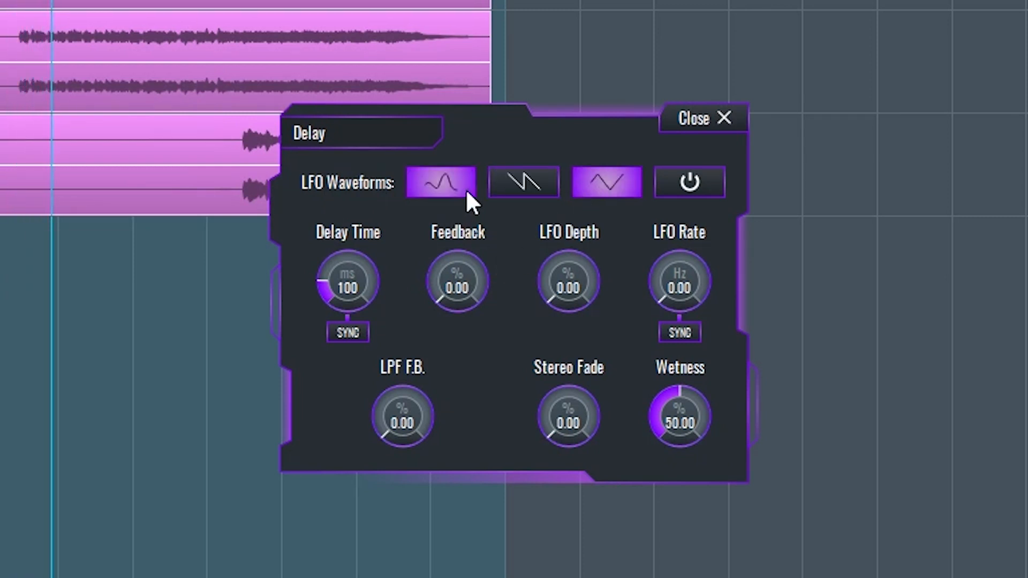
Sync the Delay's delay time to the tempo at 1/8 and set its feedback to 24.50%
{"action": "left_click", "coordinate": [345, 332]}
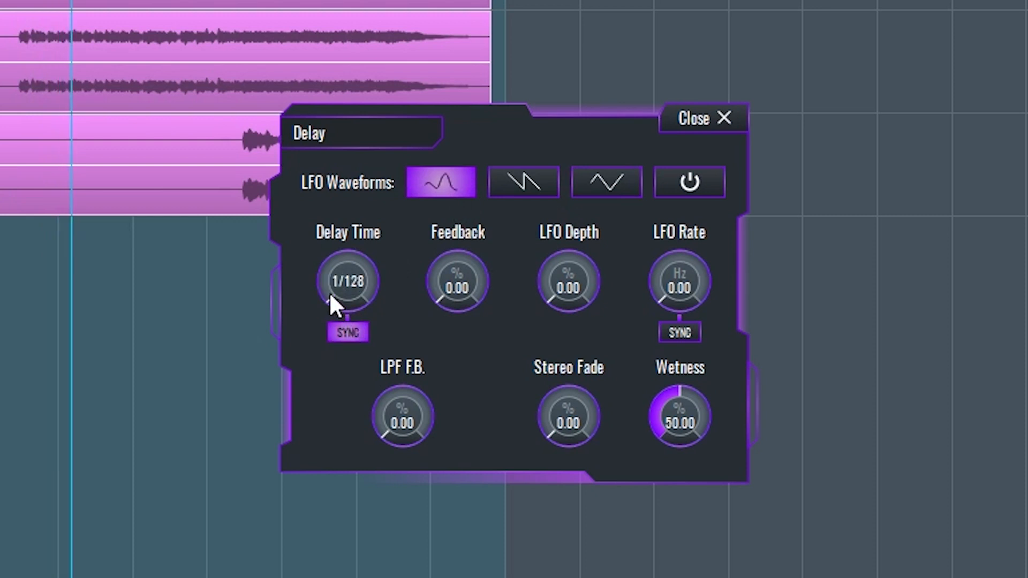
{"action": "left_click_drag", "start_coordinate": [329, 291], "coordinate": [349, 157]}
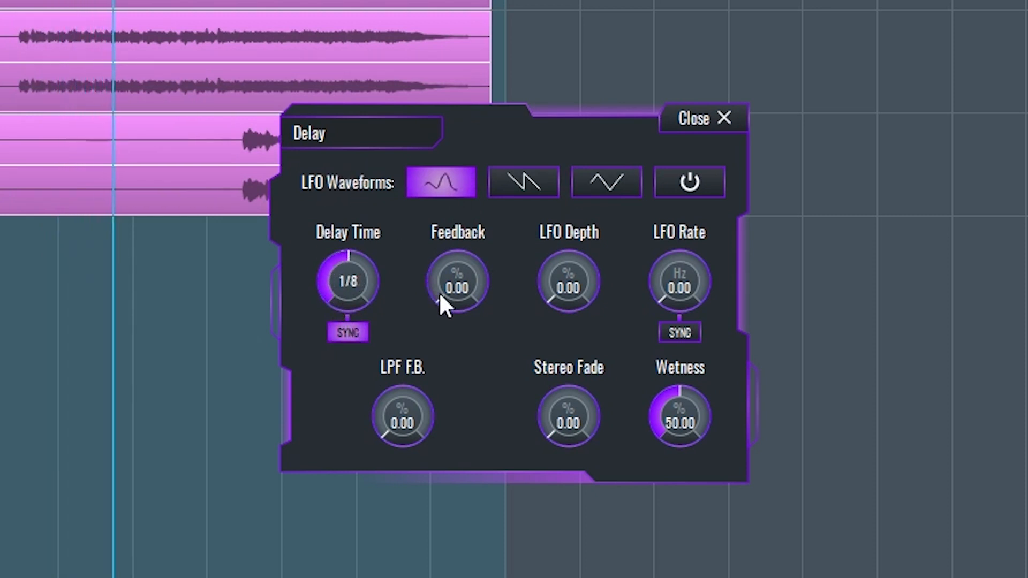
{"action": "left_click_drag", "start_coordinate": [443, 300], "coordinate": [434, 225]}
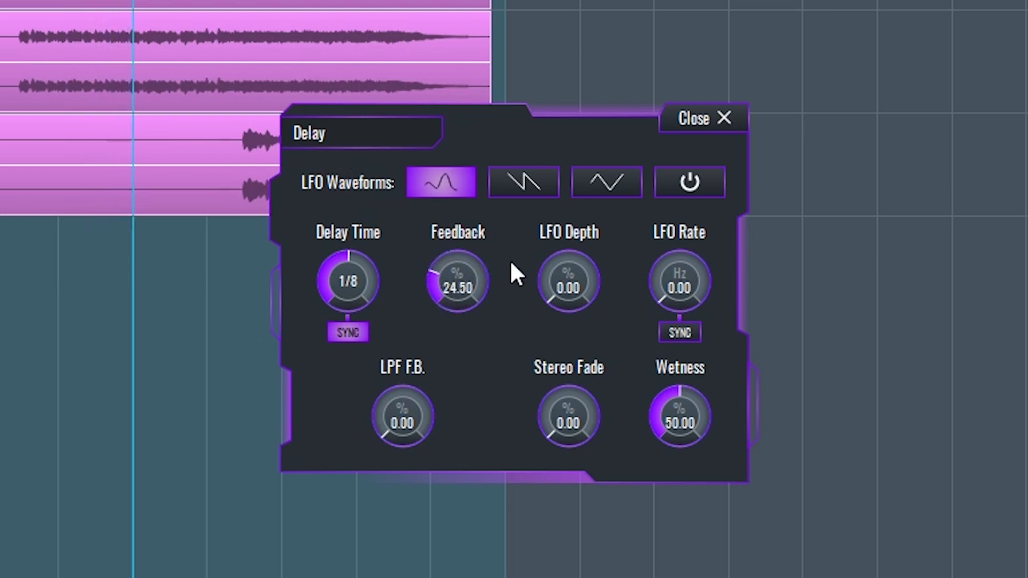
Try an LFO depth of 15.68% and an LFO rate of 0.14 Hz on the Delay, then turn both back to zero
{"action": "left_click_drag", "start_coordinate": [542, 294], "coordinate": [540, 253]}
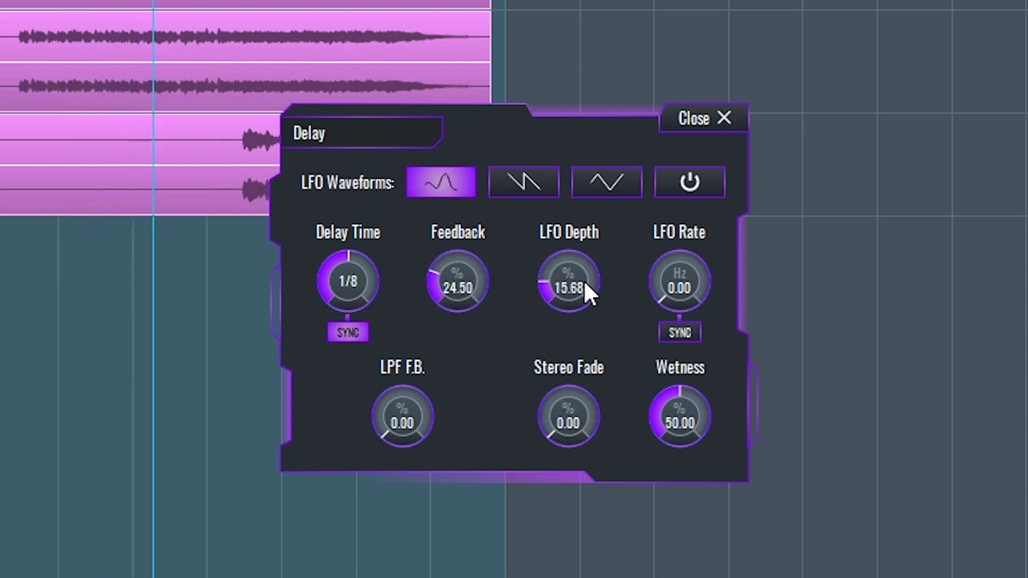
{"action": "left_click_drag", "start_coordinate": [663, 290], "coordinate": [664, 204]}
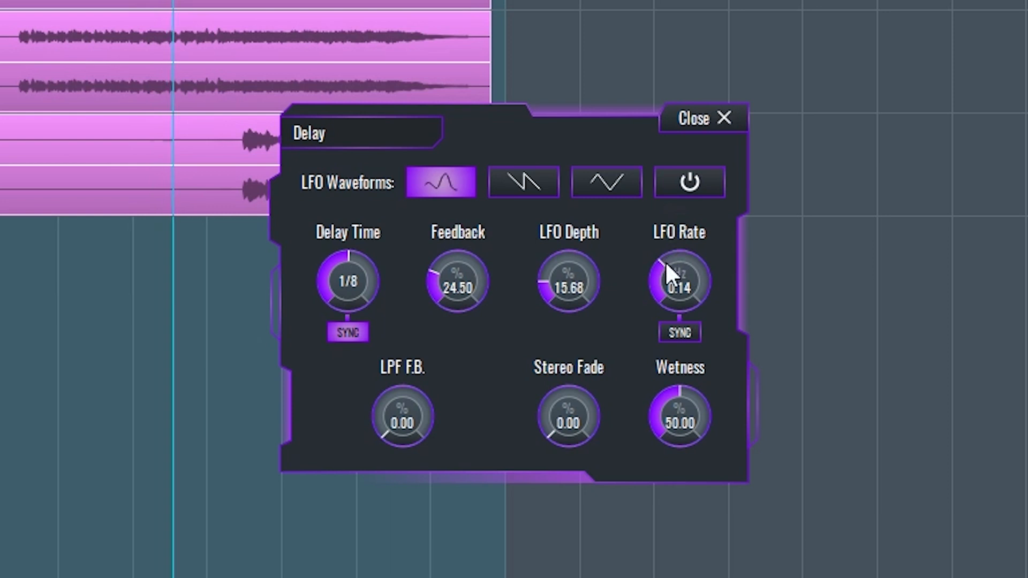
{"action": "left_click_drag", "start_coordinate": [665, 261], "coordinate": [595, 321]}
{"action": "left_click_drag", "start_coordinate": [544, 301], "coordinate": [530, 415]}
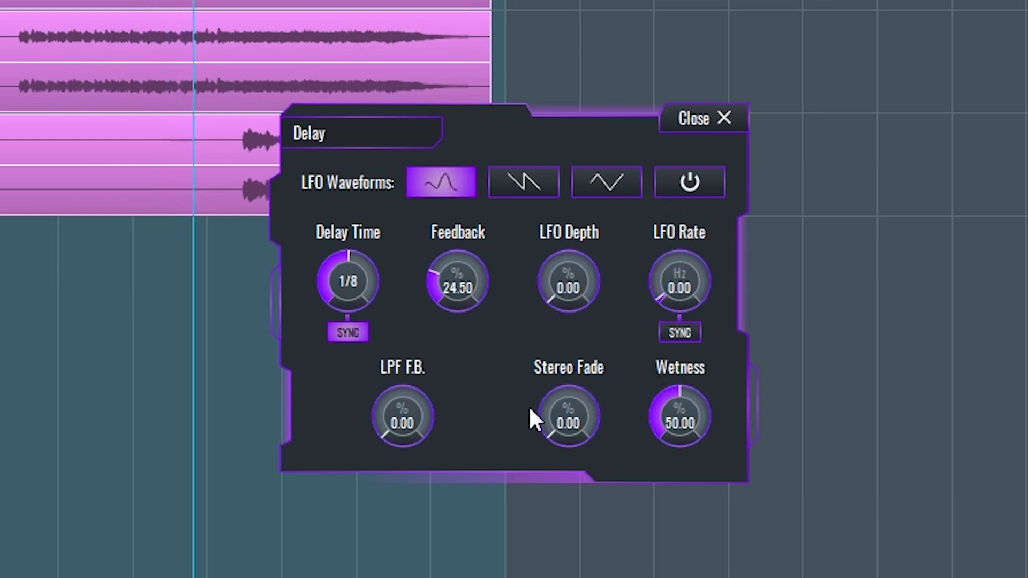
Set the Delay's LPF F.B. to 2.00% and stereo fade to 3.00%, and lower its wetness
{"action": "left_click_drag", "start_coordinate": [392, 442], "coordinate": [535, 427]}
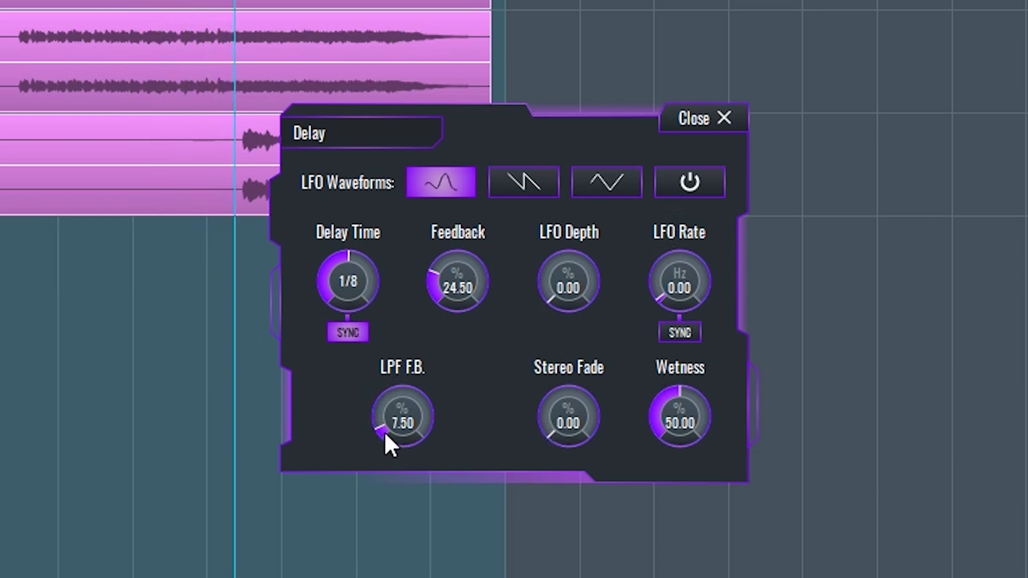
{"action": "left_click_drag", "start_coordinate": [386, 434], "coordinate": [498, 439]}
{"action": "left_click_drag", "start_coordinate": [560, 438], "coordinate": [624, 475]}
{"action": "left_click_drag", "start_coordinate": [670, 399], "coordinate": [670, 477]}
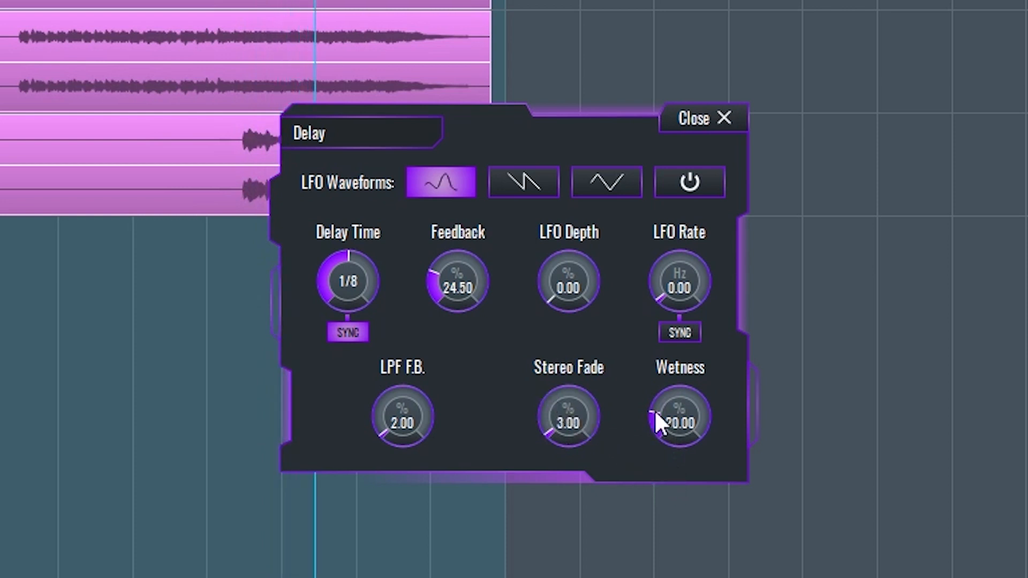
{"action": "left_click_drag", "start_coordinate": [661, 413], "coordinate": [668, 391]}
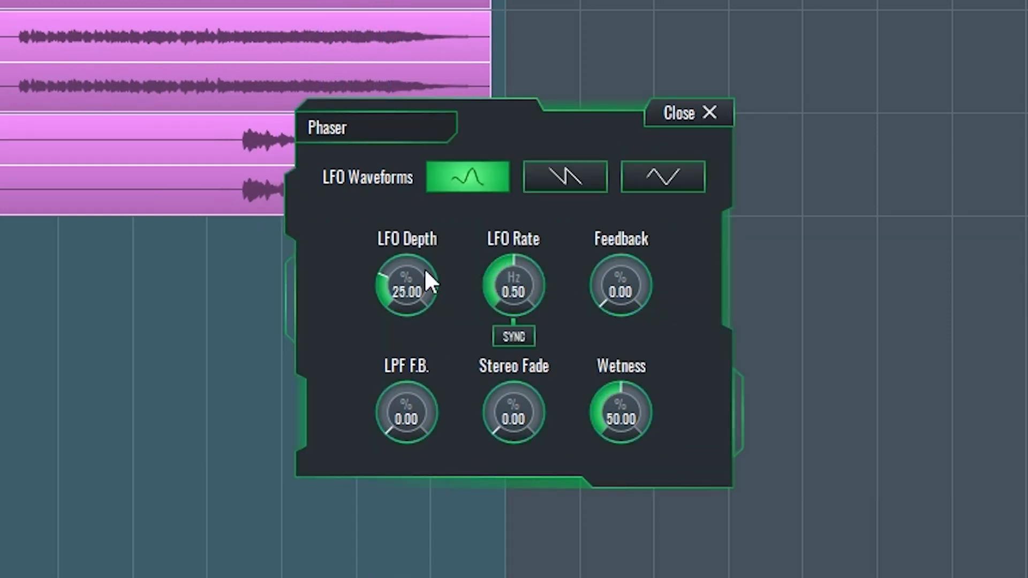
Try the Phaser's sawtooth and triangle LFO waveforms and return to the sine waveform
{"action": "left_click", "coordinate": [565, 176]}
{"action": "left_click", "coordinate": [645, 179]}
{"action": "left_click", "coordinate": [482, 187]}
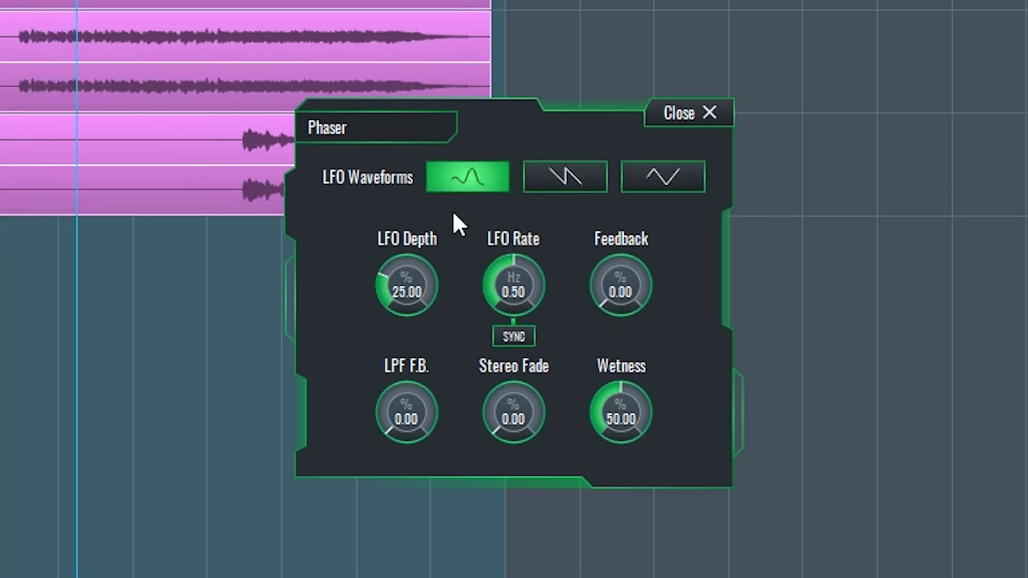
Set the Phaser's LFO depth to 27.50% and sync its LFO rate to the tempo at 1/8
{"action": "left_click_drag", "start_coordinate": [420, 269], "coordinate": [395, 319]}
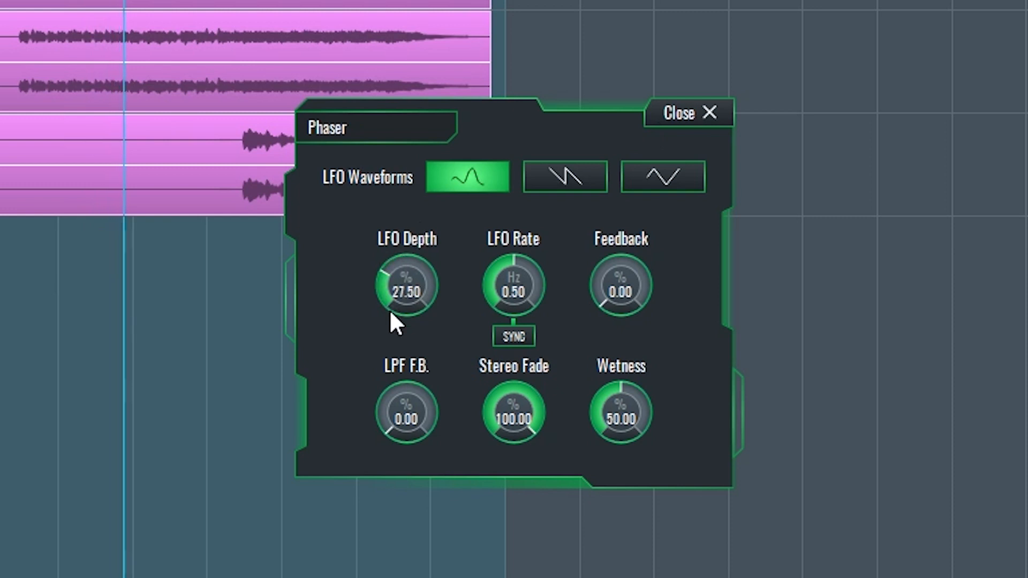
{"action": "left_click_drag", "start_coordinate": [514, 287], "coordinate": [519, 237]}
{"action": "left_click", "coordinate": [513, 337]}
{"action": "left_click_drag", "start_coordinate": [514, 286], "coordinate": [516, 214]}
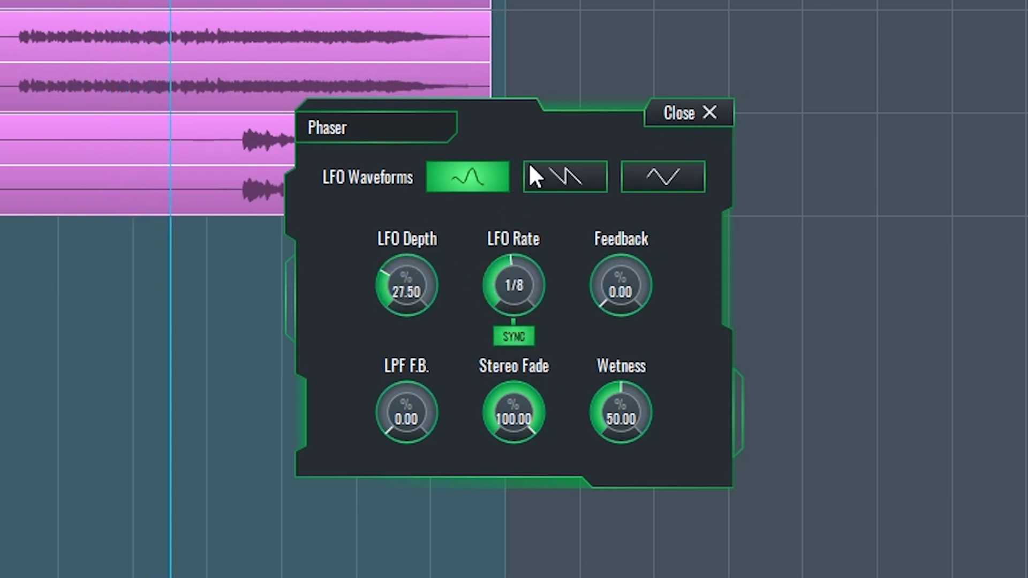
Lower the Phaser's synced LFO rate to 1/2, switch tempo sync off and adjust the free-running rate
{"action": "left_click_drag", "start_coordinate": [488, 265], "coordinate": [520, 337]}
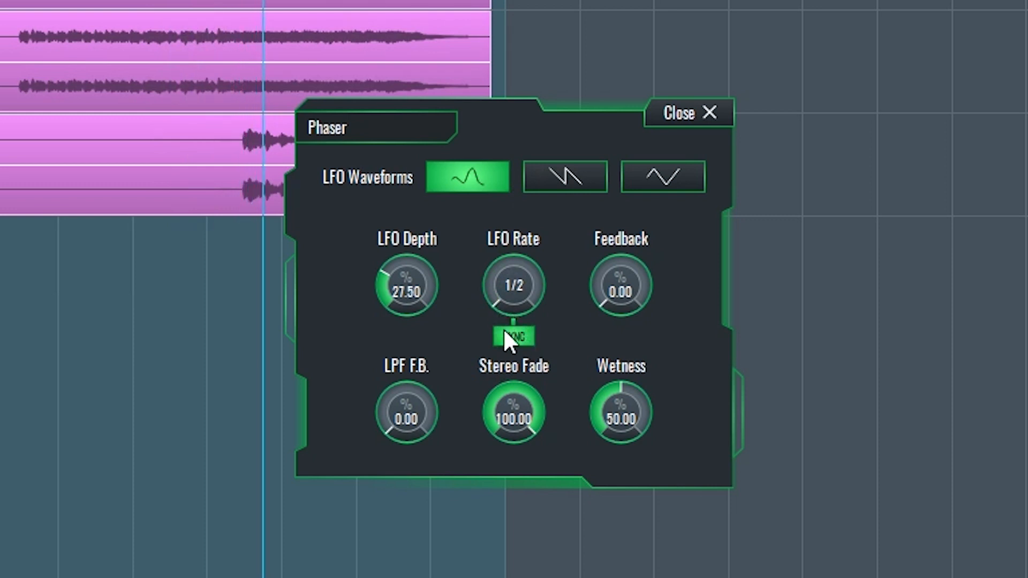
{"action": "left_click", "coordinate": [500, 327]}
{"action": "left_click_drag", "start_coordinate": [495, 298], "coordinate": [494, 307]}
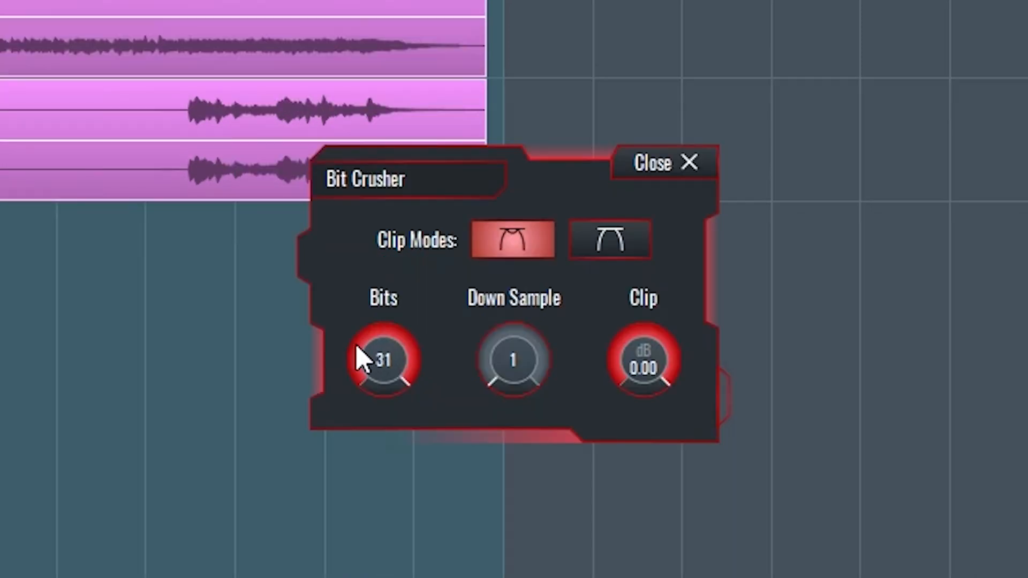
Try the Bit Crusher with bits at 9 and down sample at 13
{"action": "left_click_drag", "start_coordinate": [360, 359], "coordinate": [367, 409]}
{"action": "mouse_move", "coordinate": [365, 364]}
{"action": "left_mouse_down"}
{"action": "mouse_move", "coordinate": [370, 394]}
{"action": "mouse_move", "coordinate": [368, 364]}
{"action": "left_mouse_up"}
{"action": "left_click_drag", "start_coordinate": [624, 367], "coordinate": [620, 342]}
{"action": "left_click_drag", "start_coordinate": [499, 345], "coordinate": [499, 290]}
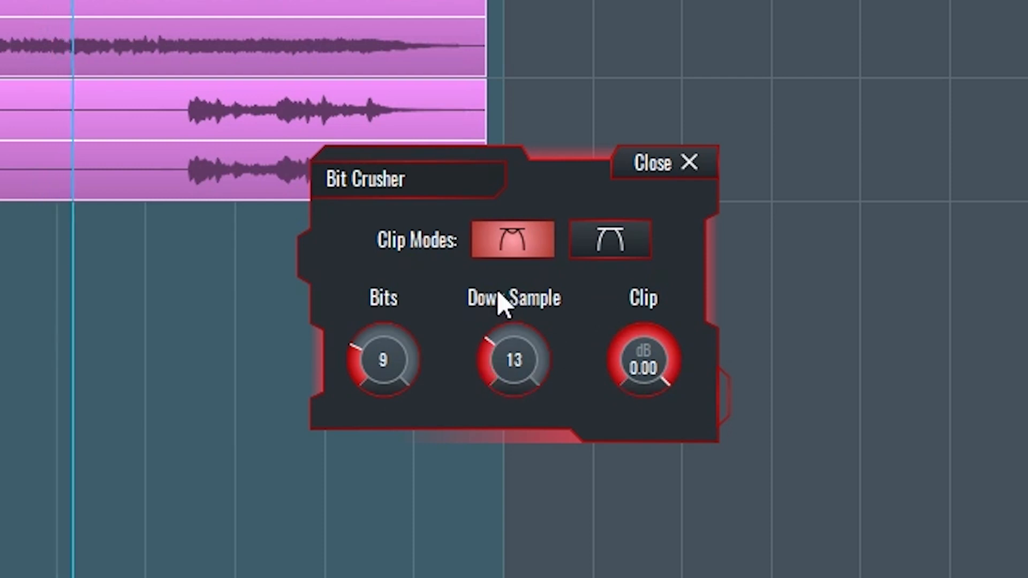
Raise the Bit Crusher's bits to 30 and lower its down sample to 5, repositioning the effect window
{"action": "left_click_drag", "start_coordinate": [509, 365], "coordinate": [512, 295]}
{"action": "left_click_drag", "start_coordinate": [390, 367], "coordinate": [396, 300]}
{"action": "left_click_drag", "start_coordinate": [471, 369], "coordinate": [557, 521]}
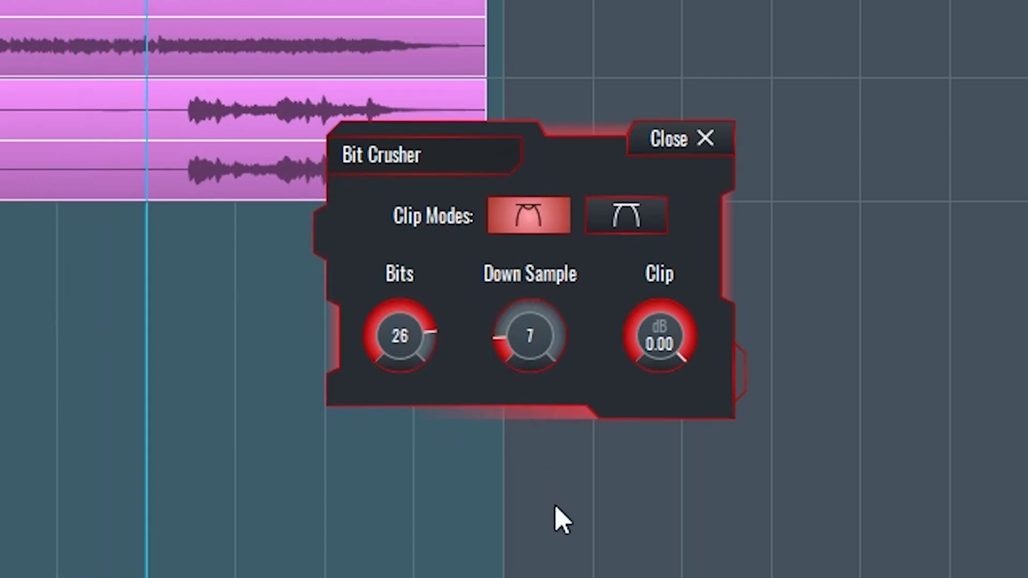
{"action": "left_click_drag", "start_coordinate": [522, 348], "coordinate": [510, 367]}
{"action": "left_click_drag", "start_coordinate": [396, 353], "coordinate": [408, 280]}
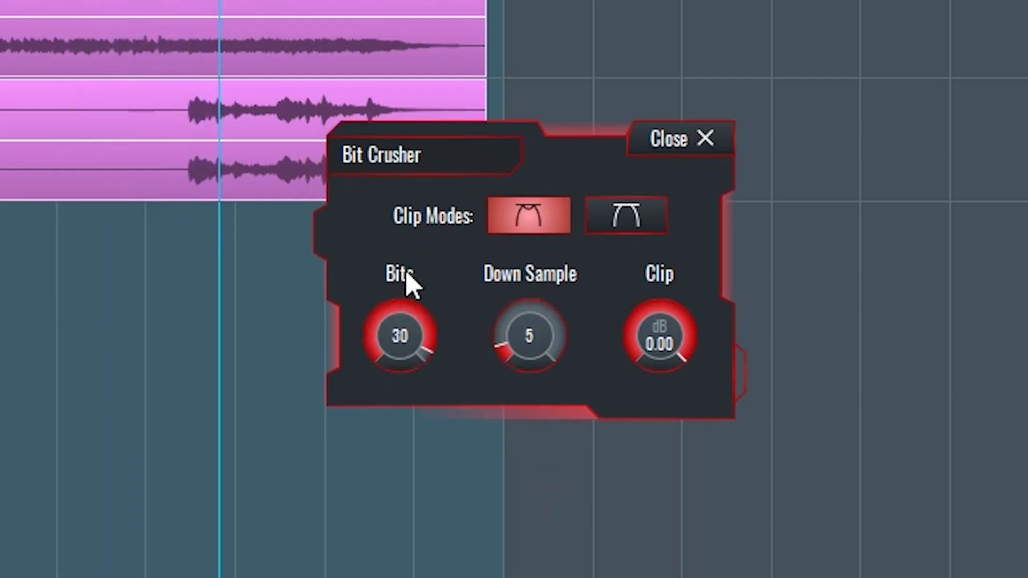
Switch the Bit Crusher to the second clip mode with down sample at 4 and bits at 31
{"action": "left_click_drag", "start_coordinate": [504, 364], "coordinate": [507, 379]}
{"action": "left_click", "coordinate": [615, 225]}
{"action": "left_click_drag", "start_coordinate": [383, 356], "coordinate": [378, 344]}
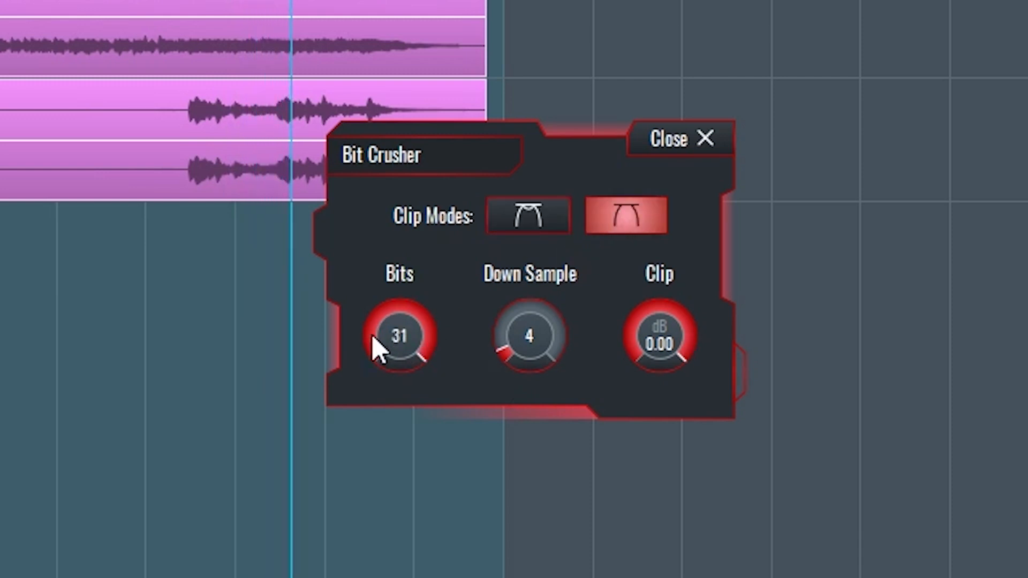
Try 22 bits with down sample at 3, then set the Bit Crusher's bits to 16 and down sample to 6
{"action": "mouse_move", "coordinate": [503, 359]}
{"action": "left_mouse_down"}
{"action": "mouse_move", "coordinate": [509, 371]}
{"action": "mouse_move", "coordinate": [505, 355]}
{"action": "left_mouse_up"}
{"action": "mouse_move", "coordinate": [390, 354]}
{"action": "left_mouse_down"}
{"action": "mouse_move", "coordinate": [389, 369]}
{"action": "mouse_move", "coordinate": [381, 356]}
{"action": "left_mouse_up"}
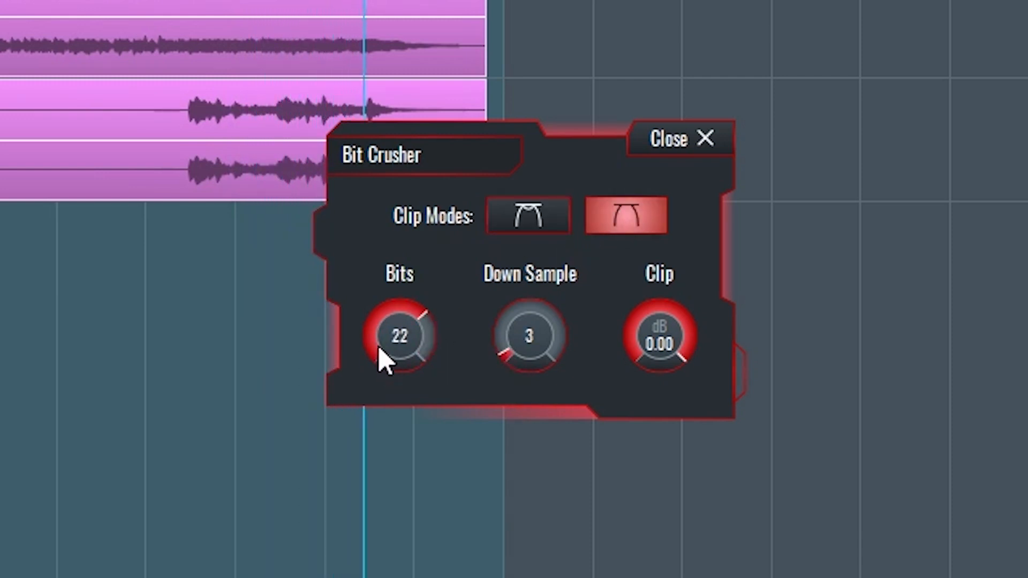
{"action": "left_click_drag", "start_coordinate": [503, 358], "coordinate": [500, 344]}
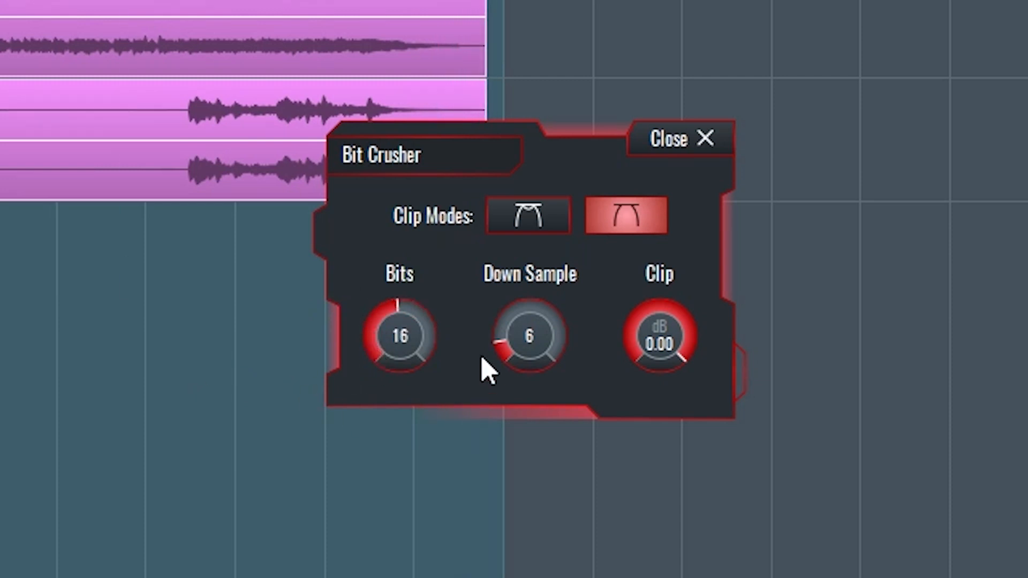
{"action": "mouse_move", "coordinate": [485, 370]}
{"action": "left_mouse_down"}
{"action": "mouse_move", "coordinate": [515, 286]}
{"action": "mouse_move", "coordinate": [499, 287]}
{"action": "mouse_move", "coordinate": [474, 360]}
{"action": "left_mouse_up"}
{"action": "left_click_drag", "start_coordinate": [375, 322], "coordinate": [393, 360]}
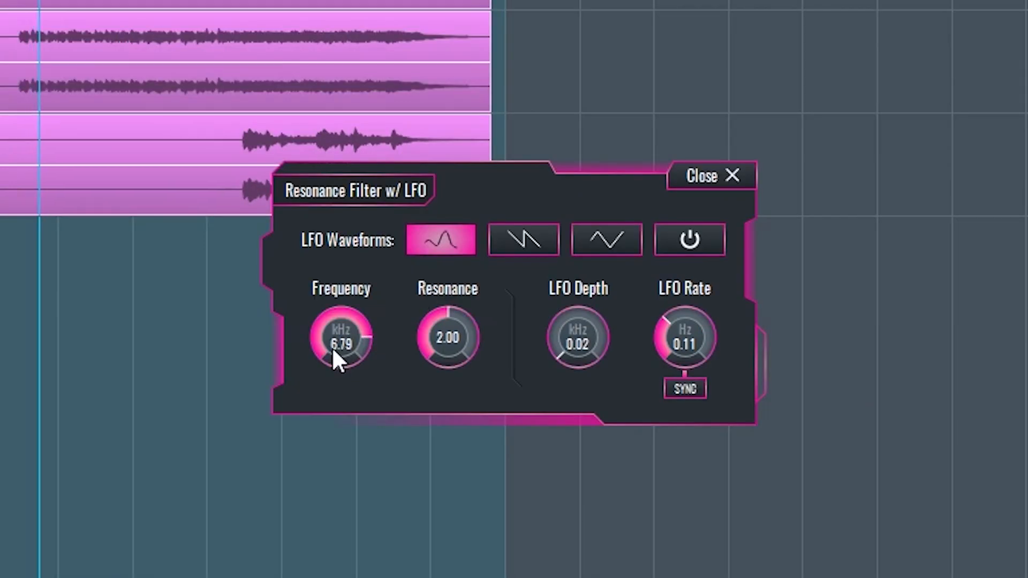
Try the Resonance Filter at a frequency of 1.71 kHz, resonance 2.50 and LFO rate 0.45 Hz, with a raised LFO depth
{"action": "mouse_move", "coordinate": [333, 356]}
{"action": "left_mouse_down"}
{"action": "mouse_move", "coordinate": [317, 344]}
{"action": "mouse_move", "coordinate": [334, 357]}
{"action": "left_mouse_up"}
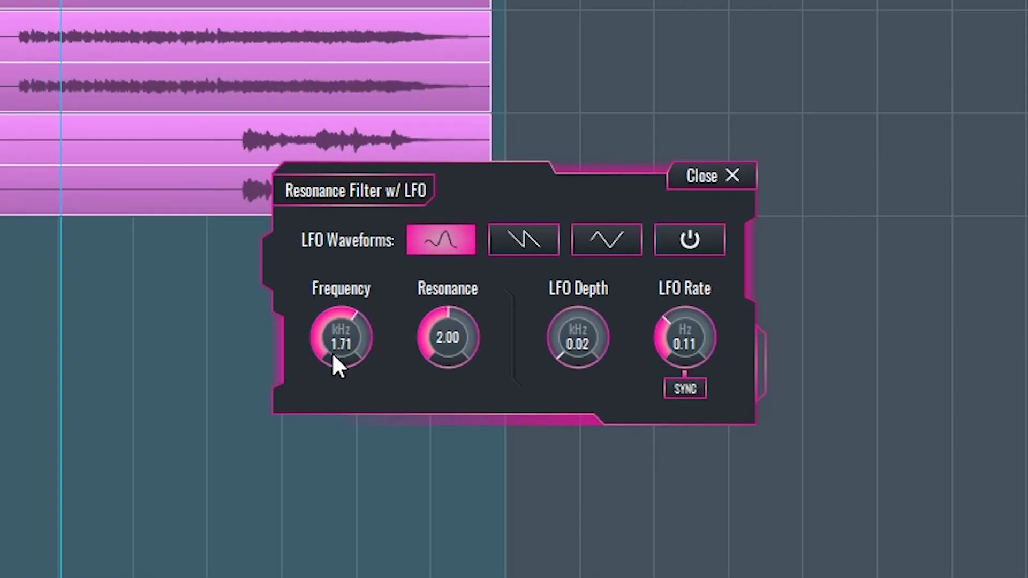
{"action": "mouse_move", "coordinate": [448, 337]}
{"action": "left_mouse_down"}
{"action": "mouse_move", "coordinate": [452, 299]}
{"action": "mouse_move", "coordinate": [429, 319]}
{"action": "mouse_move", "coordinate": [436, 332]}
{"action": "left_mouse_up"}
{"action": "mouse_move", "coordinate": [558, 345]}
{"action": "left_mouse_down"}
{"action": "mouse_move", "coordinate": [544, 310]}
{"action": "mouse_move", "coordinate": [549, 349]}
{"action": "left_mouse_up"}
{"action": "mouse_move", "coordinate": [657, 325]}
{"action": "left_mouse_down"}
{"action": "mouse_move", "coordinate": [667, 358]}
{"action": "mouse_move", "coordinate": [658, 270]}
{"action": "mouse_move", "coordinate": [665, 361]}
{"action": "mouse_move", "coordinate": [654, 288]}
{"action": "mouse_move", "coordinate": [660, 331]}
{"action": "left_mouse_up"}
Compare the filter's sawtooth LFO waveform with sine, then try an LFO depth of 9.30 kHz and a frequency of 3.35 kHz
{"action": "left_click", "coordinate": [538, 237]}
{"action": "left_click", "coordinate": [455, 241]}
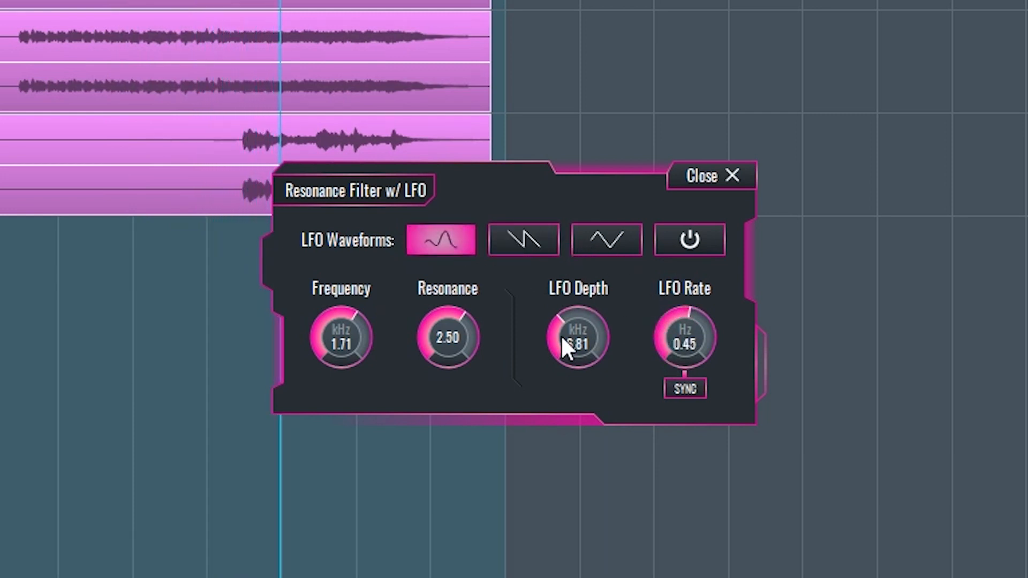
{"action": "left_click_drag", "start_coordinate": [565, 348], "coordinate": [578, 316]}
{"action": "left_click_drag", "start_coordinate": [339, 335], "coordinate": [360, 290]}
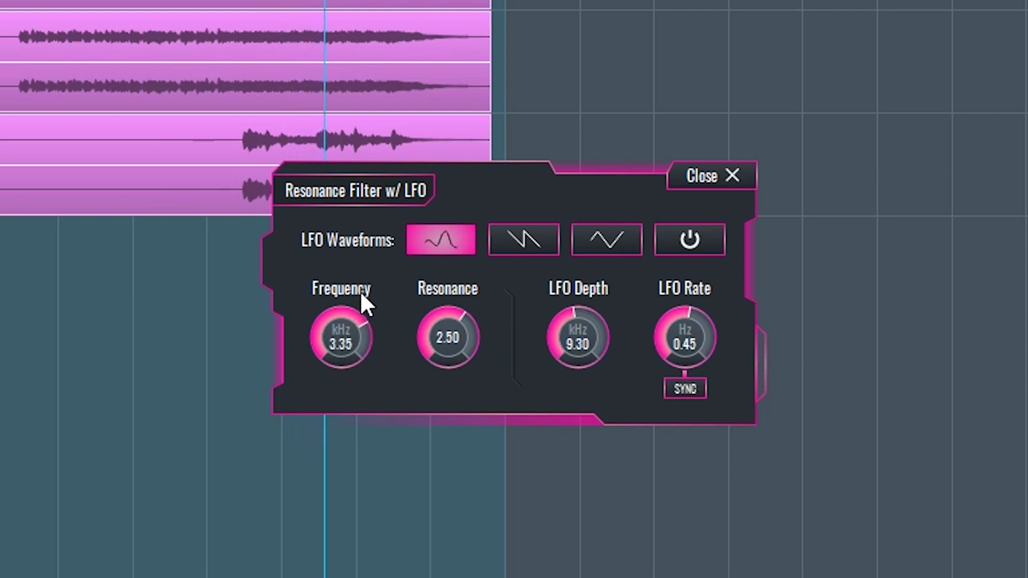
Lower the filter's LFO depth to 3.71 kHz, then set its frequency to 1.76 kHz and resonance to 1.60
{"action": "mouse_move", "coordinate": [323, 319]}
{"action": "left_mouse_down"}
{"action": "mouse_move", "coordinate": [321, 352]}
{"action": "mouse_move", "coordinate": [303, 365]}
{"action": "mouse_move", "coordinate": [319, 332]}
{"action": "left_mouse_up"}
{"action": "left_click_drag", "start_coordinate": [549, 332], "coordinate": [546, 405]}
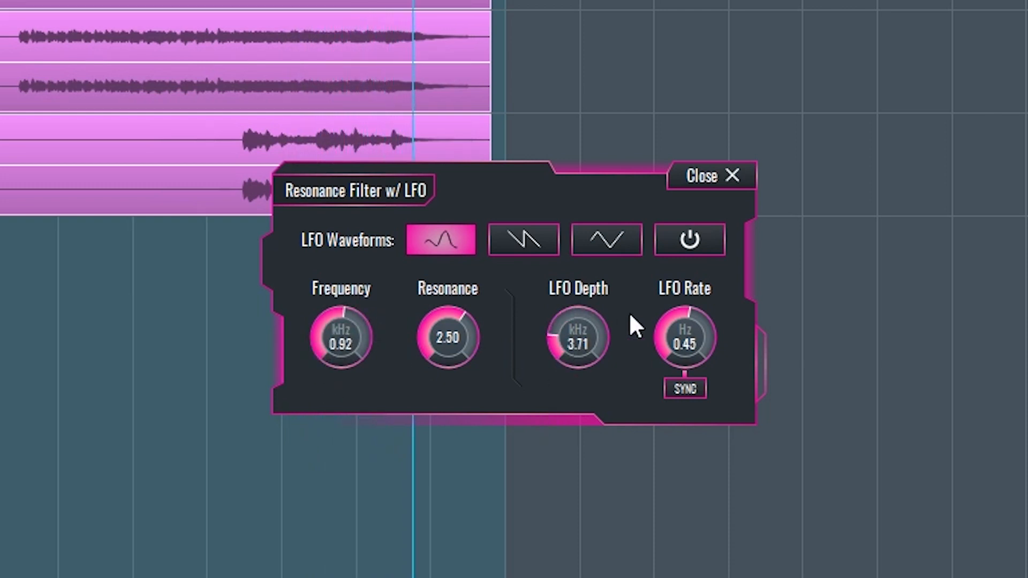
{"action": "left_click_drag", "start_coordinate": [306, 347], "coordinate": [307, 365]}
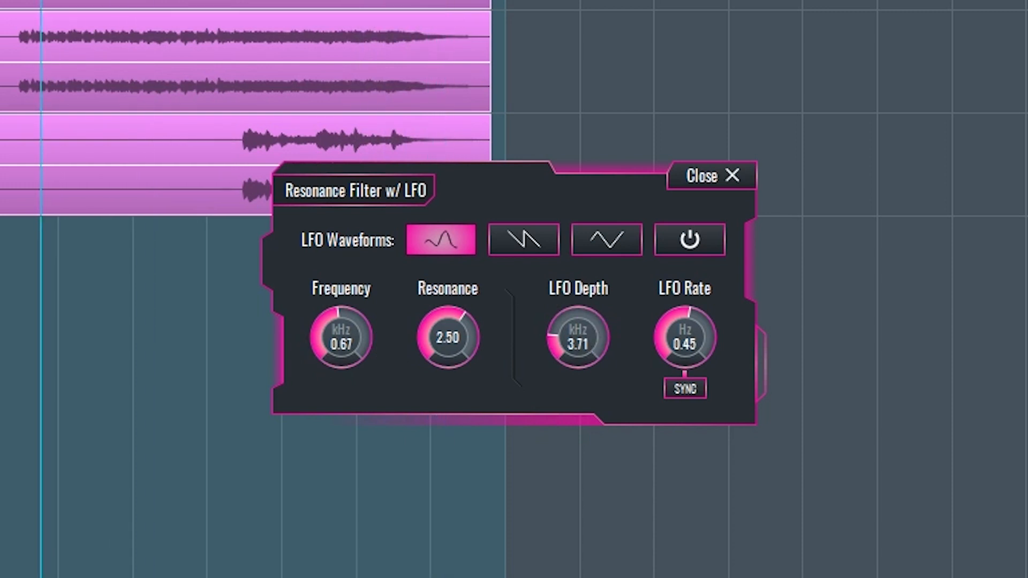
{"action": "left_click_drag", "start_coordinate": [326, 330], "coordinate": [330, 306]}
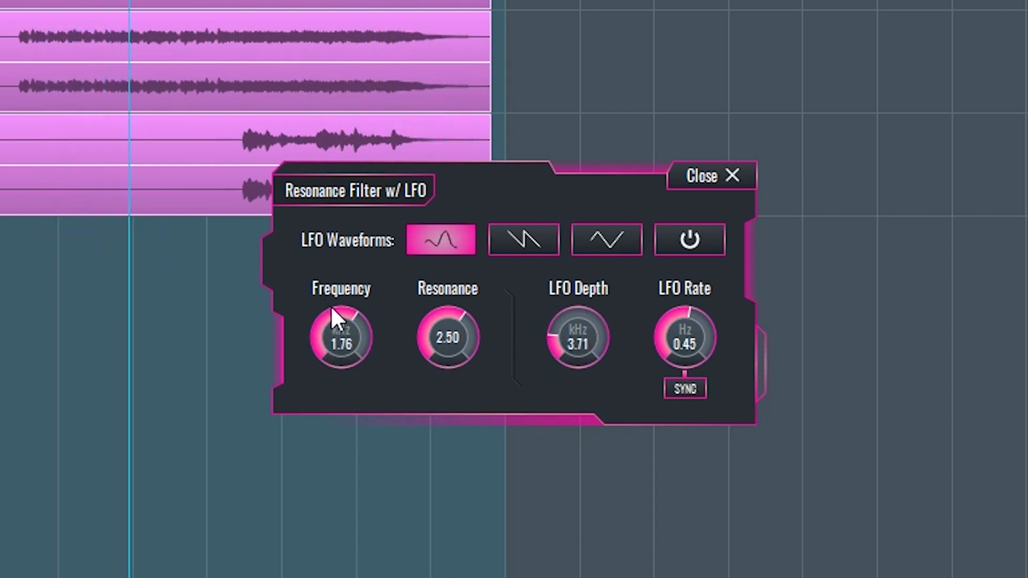
{"action": "left_click_drag", "start_coordinate": [419, 336], "coordinate": [418, 377]}
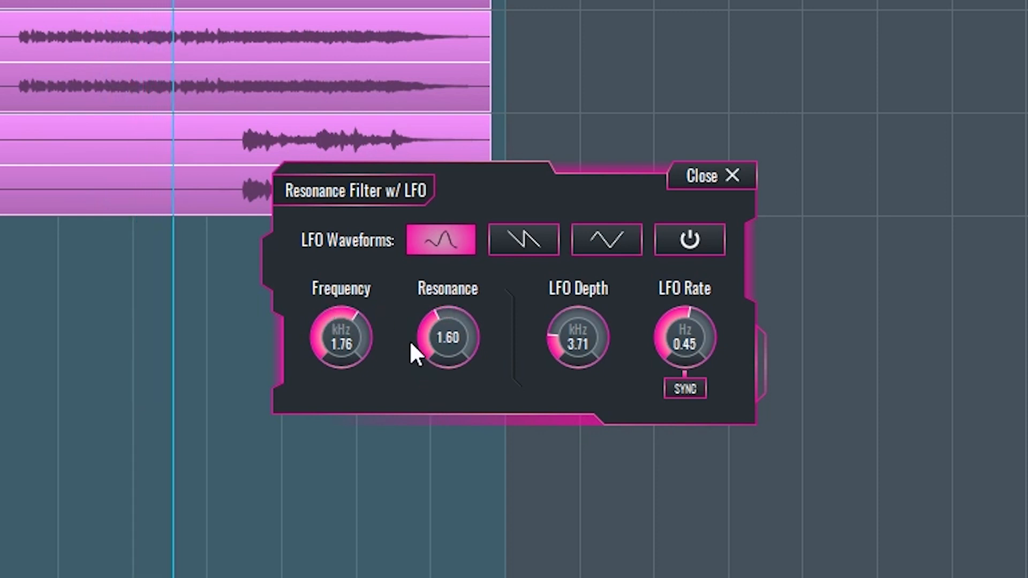
Set the filter's LFO rate to 0.61 Hz and LFO depth to 4.81 kHz, then try the sawtooth waveform and return to sine
{"action": "left_click_drag", "start_coordinate": [657, 328], "coordinate": [658, 316]}
{"action": "left_click_drag", "start_coordinate": [564, 337], "coordinate": [564, 328]}
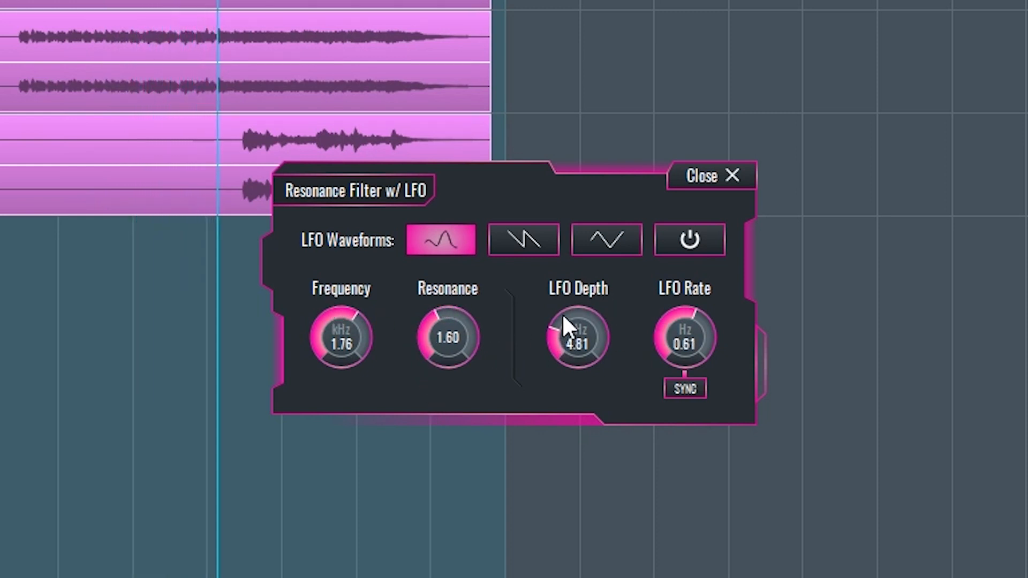
{"action": "left_click", "coordinate": [531, 247]}
{"action": "left_click", "coordinate": [423, 247]}
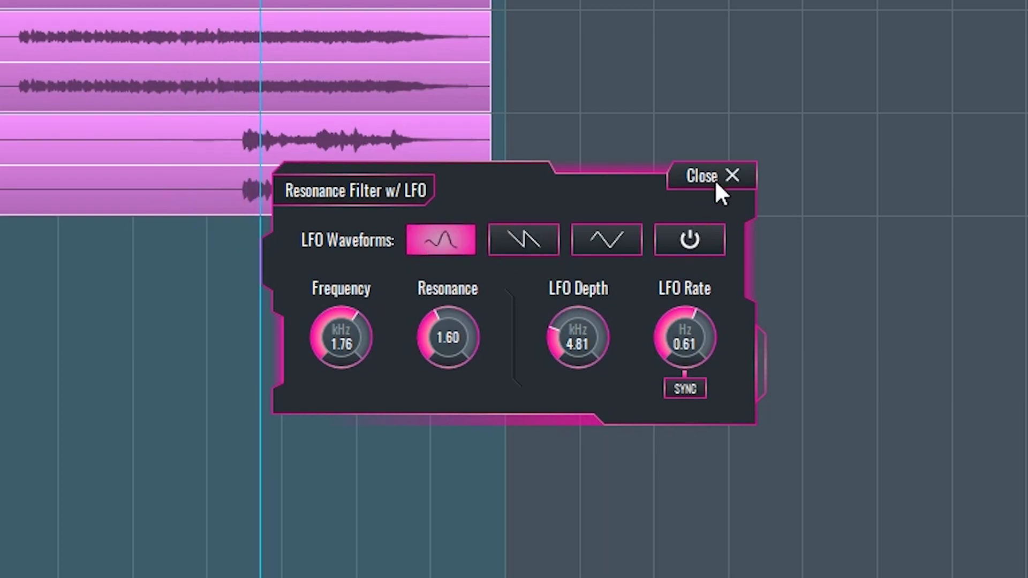